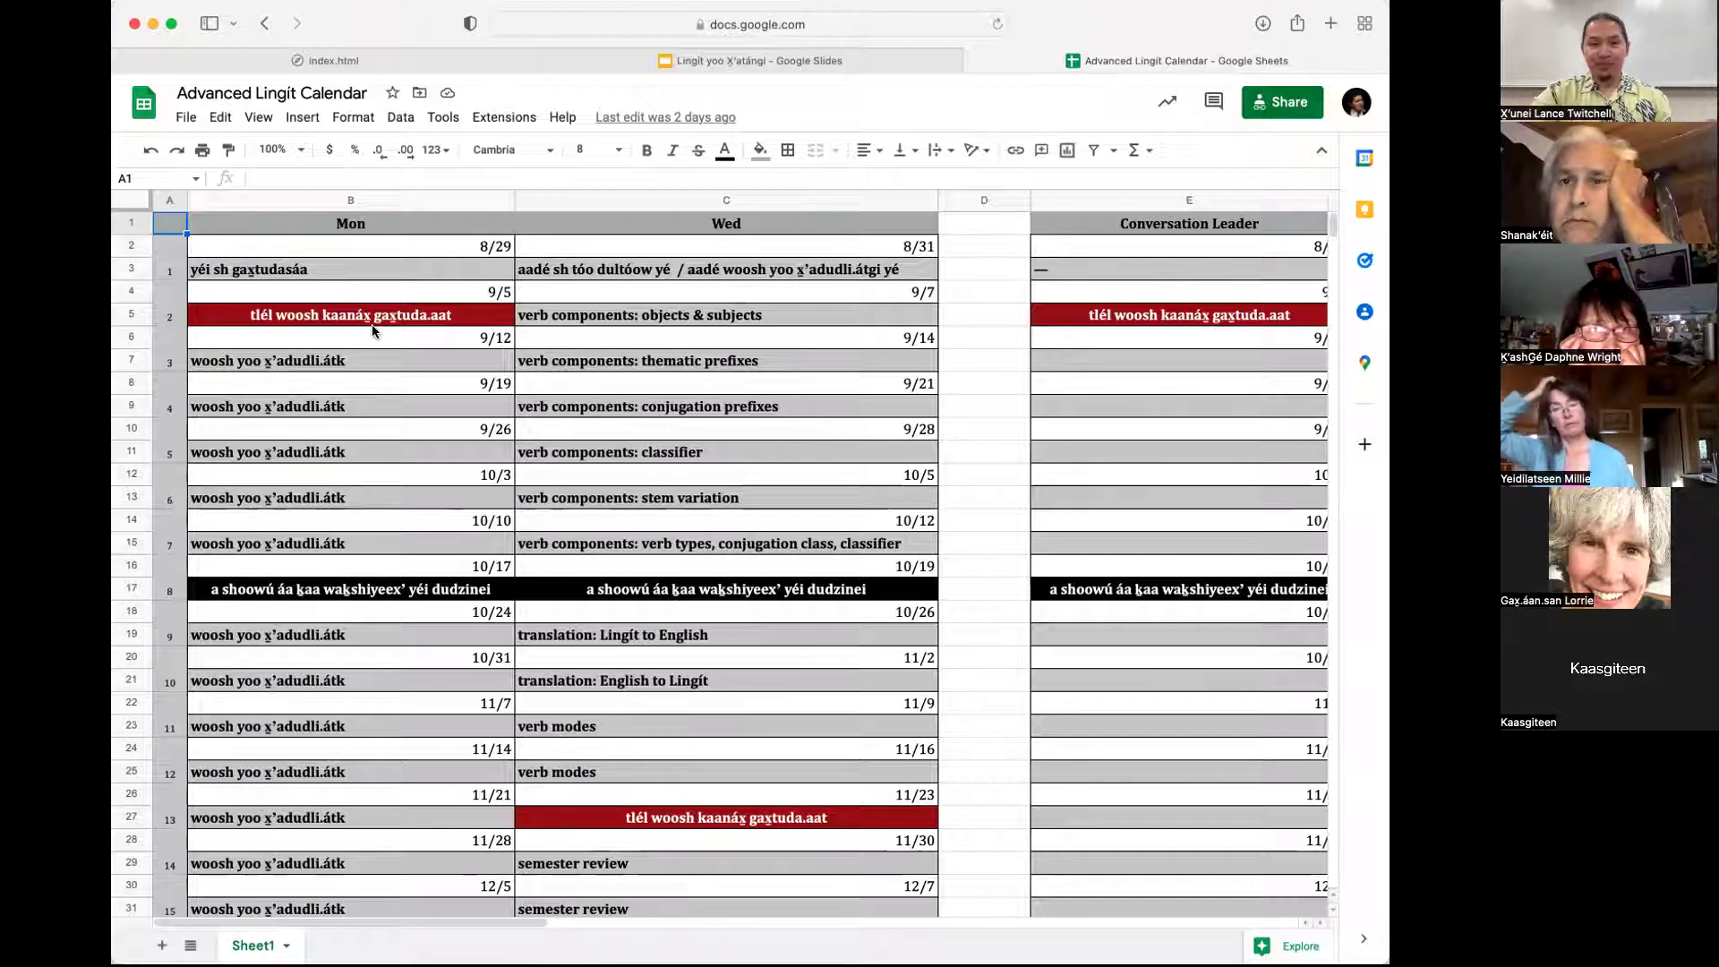
Review the semester calendar's Monday and Wednesday topics together with the Conversation Leader and Activity Leader columns
scroll(372, 324, "right", 5)
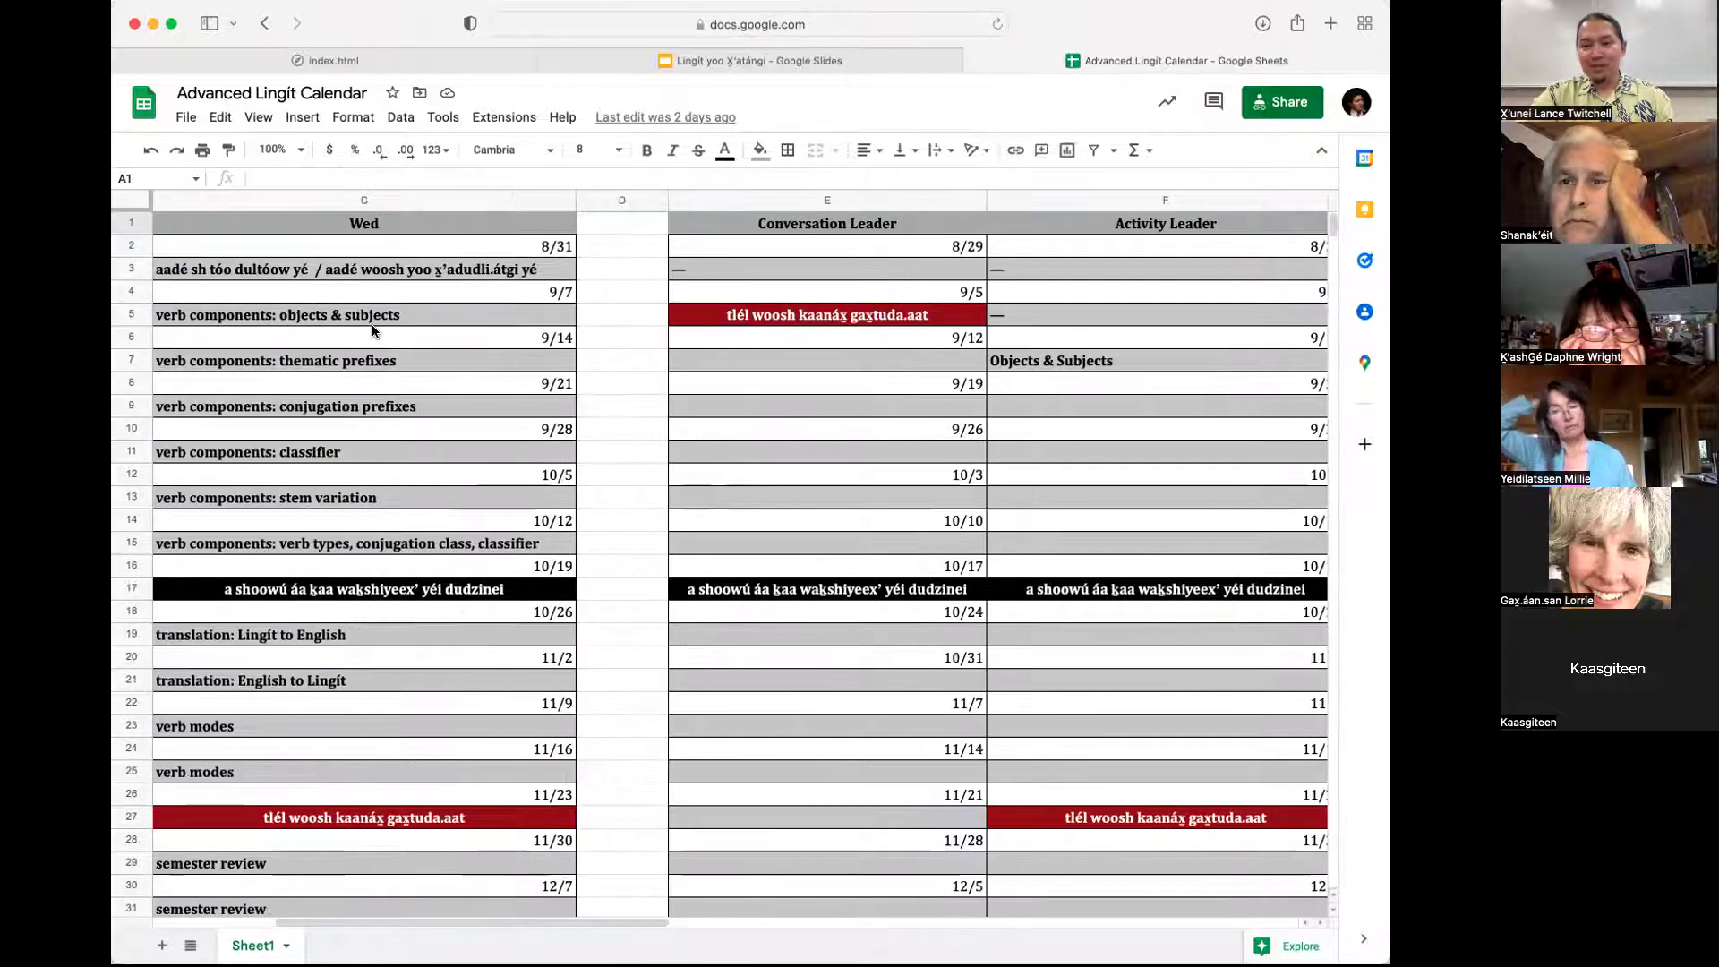
left_click(792, 360)
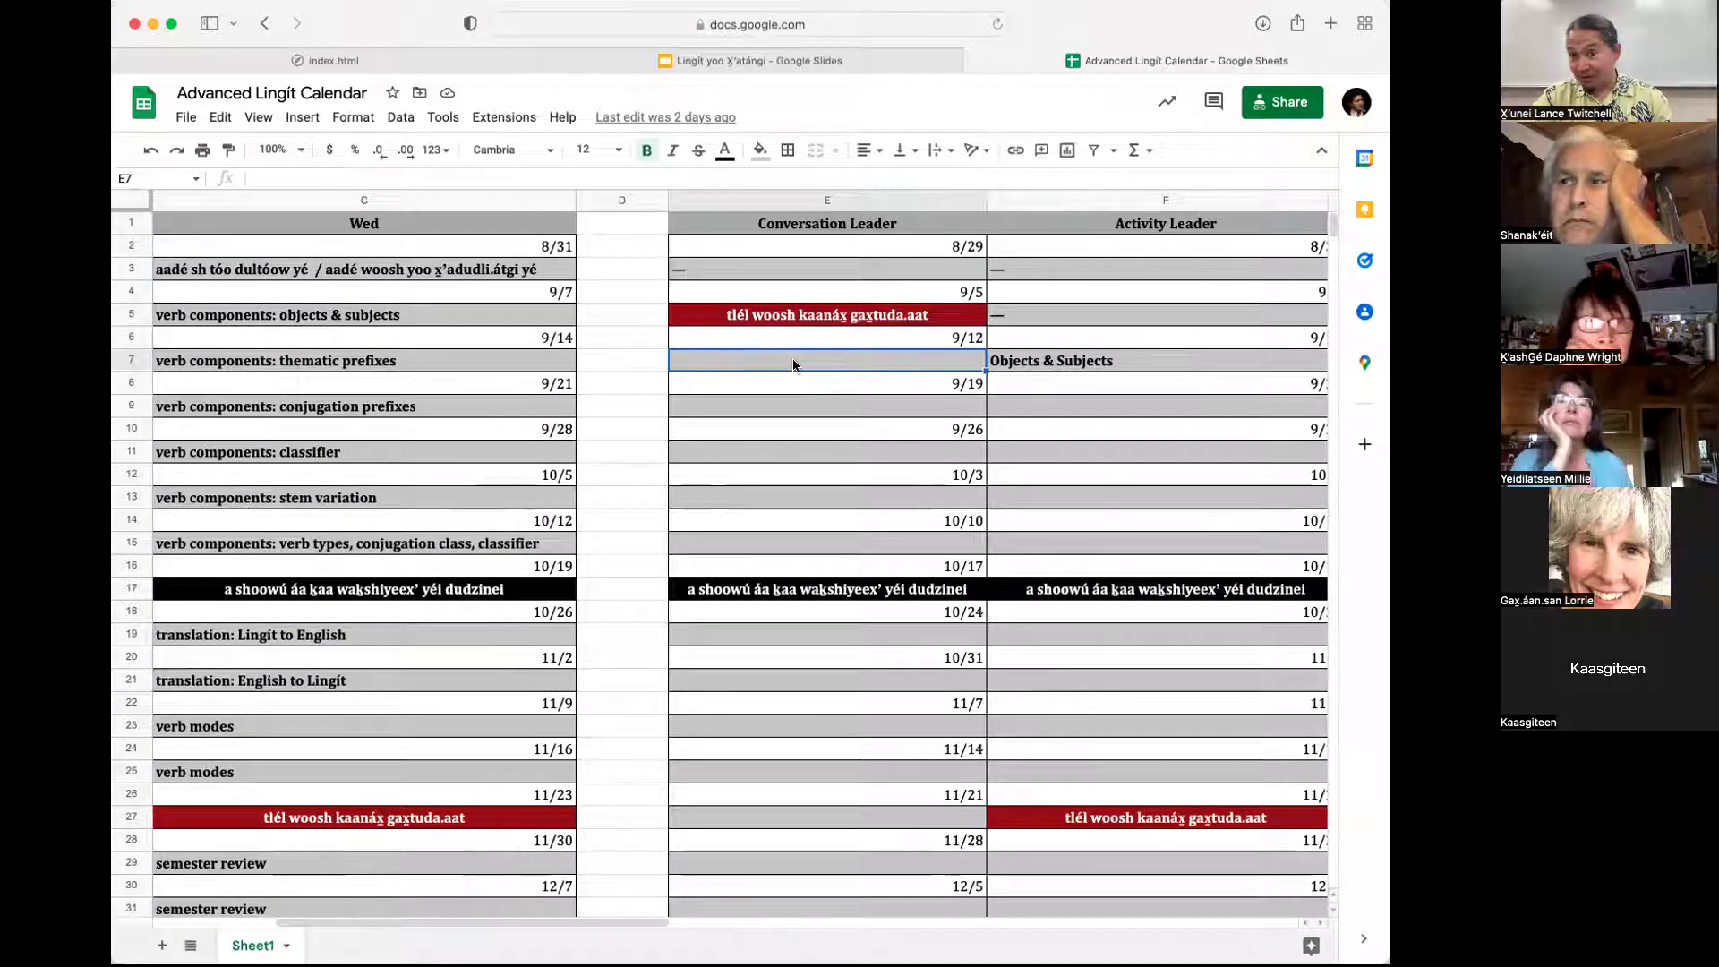
scroll(792, 358, "down", 3)
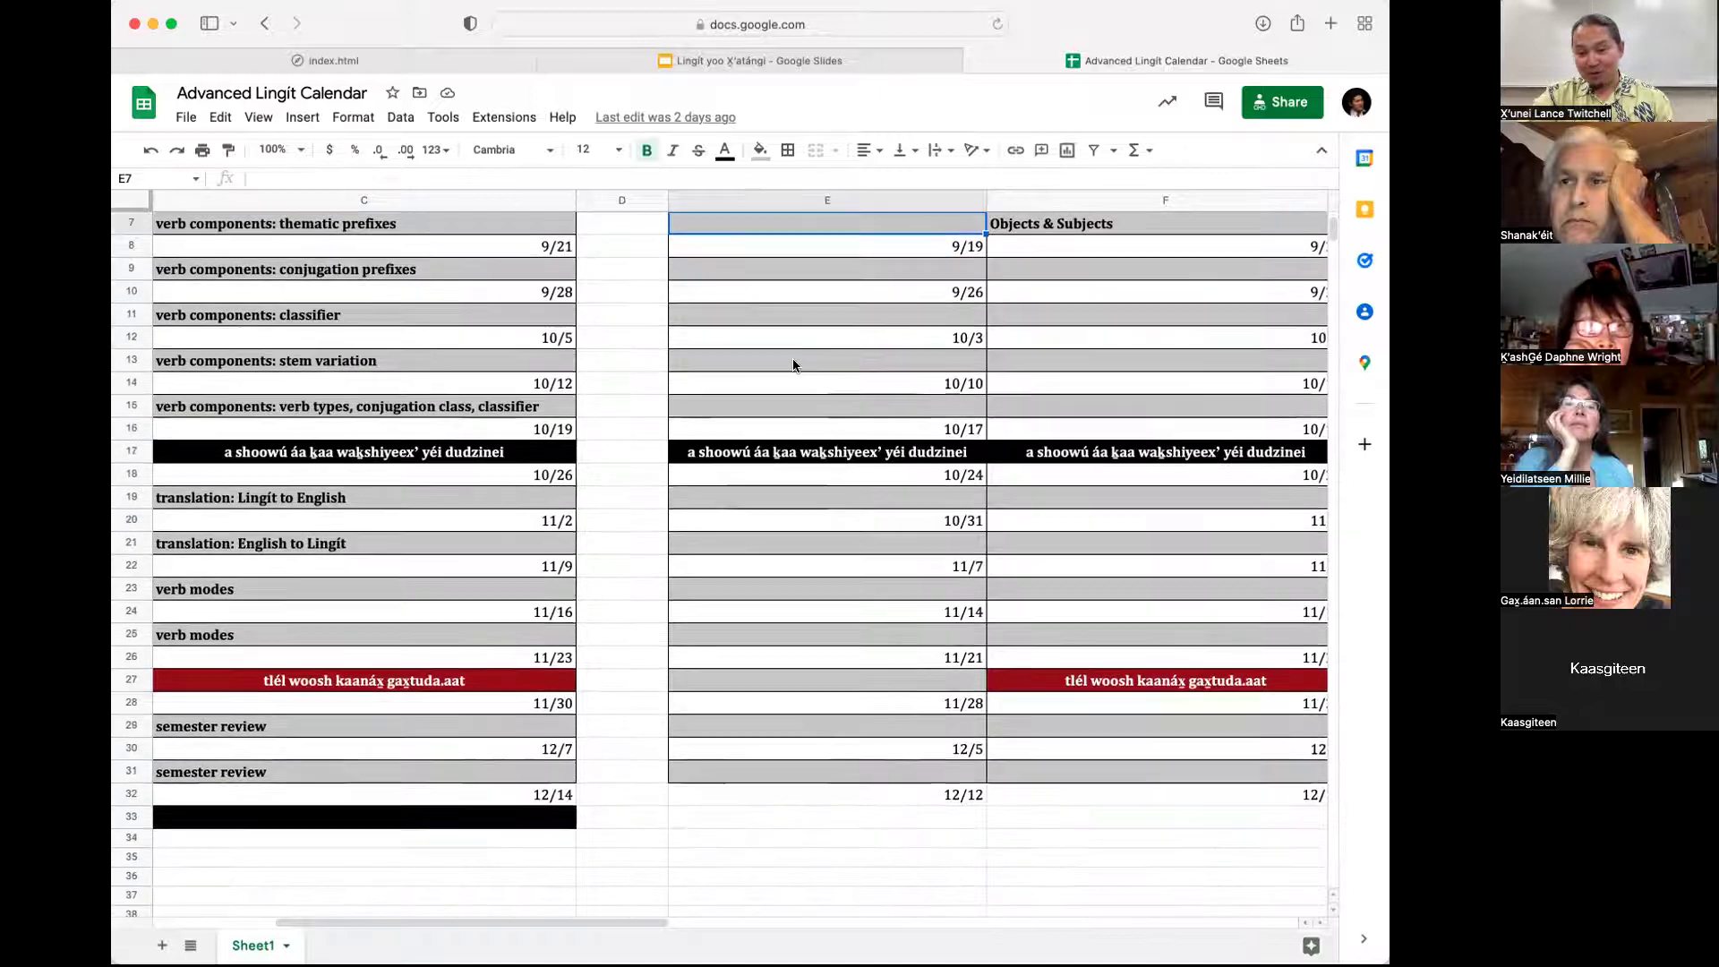
scroll(792, 358, "up", 3)
scroll(792, 358, "left", 2)
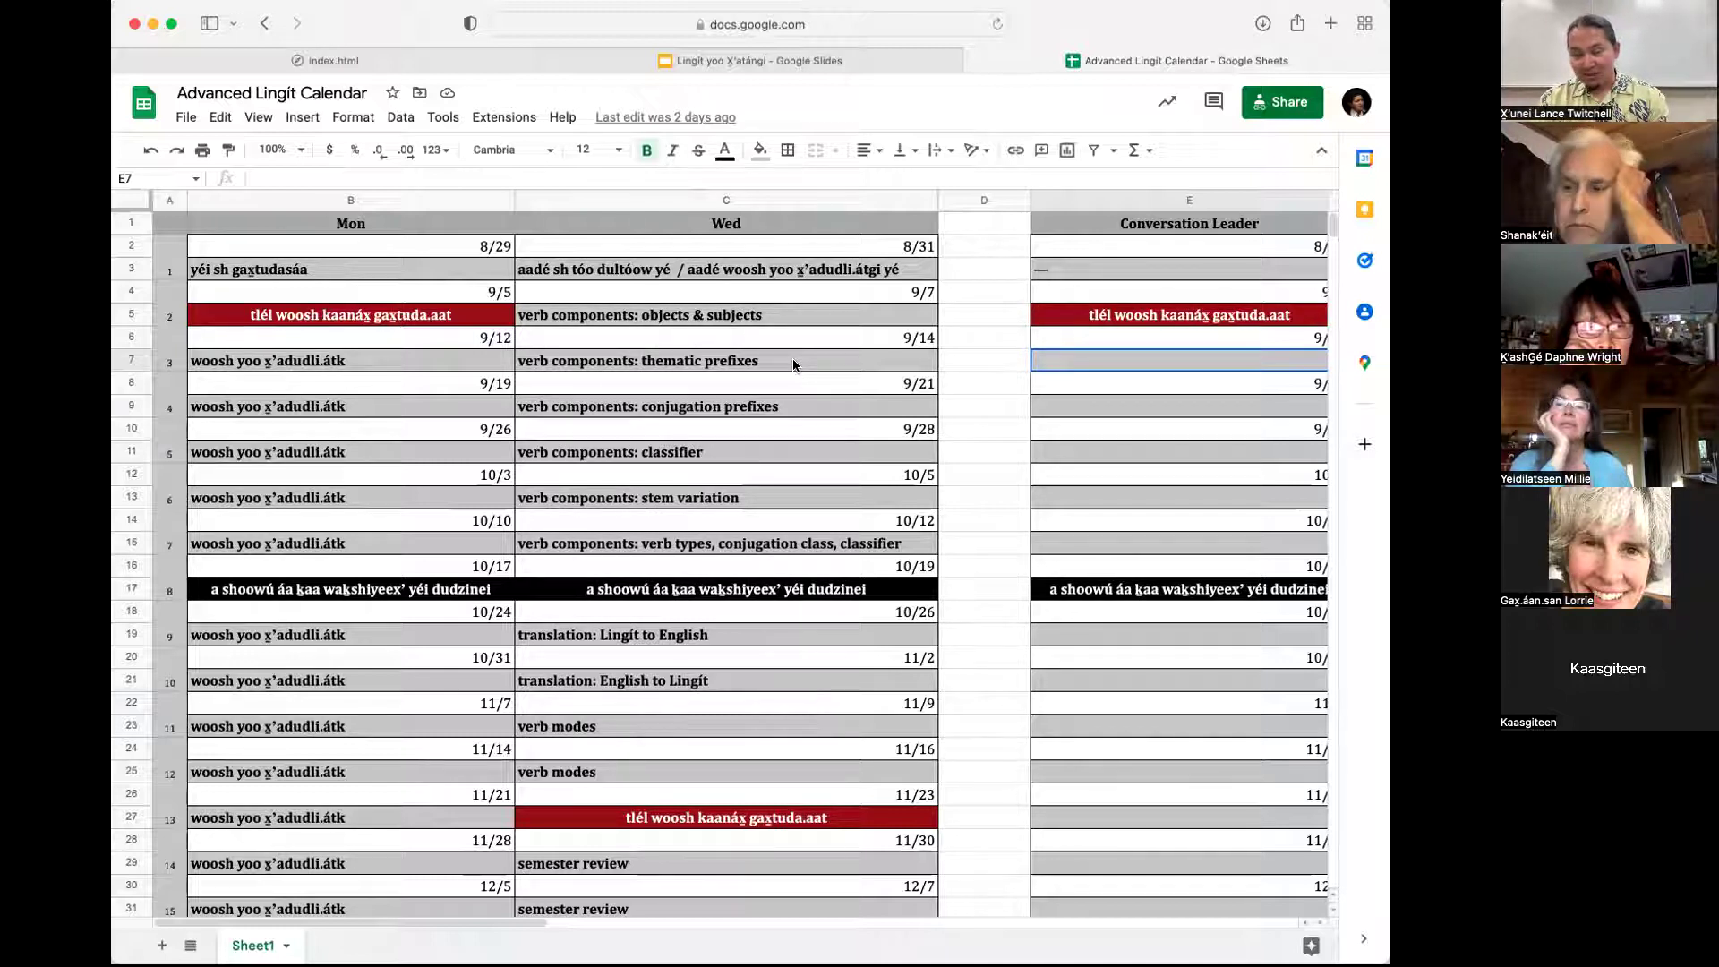
scroll(792, 358, "right", 5)
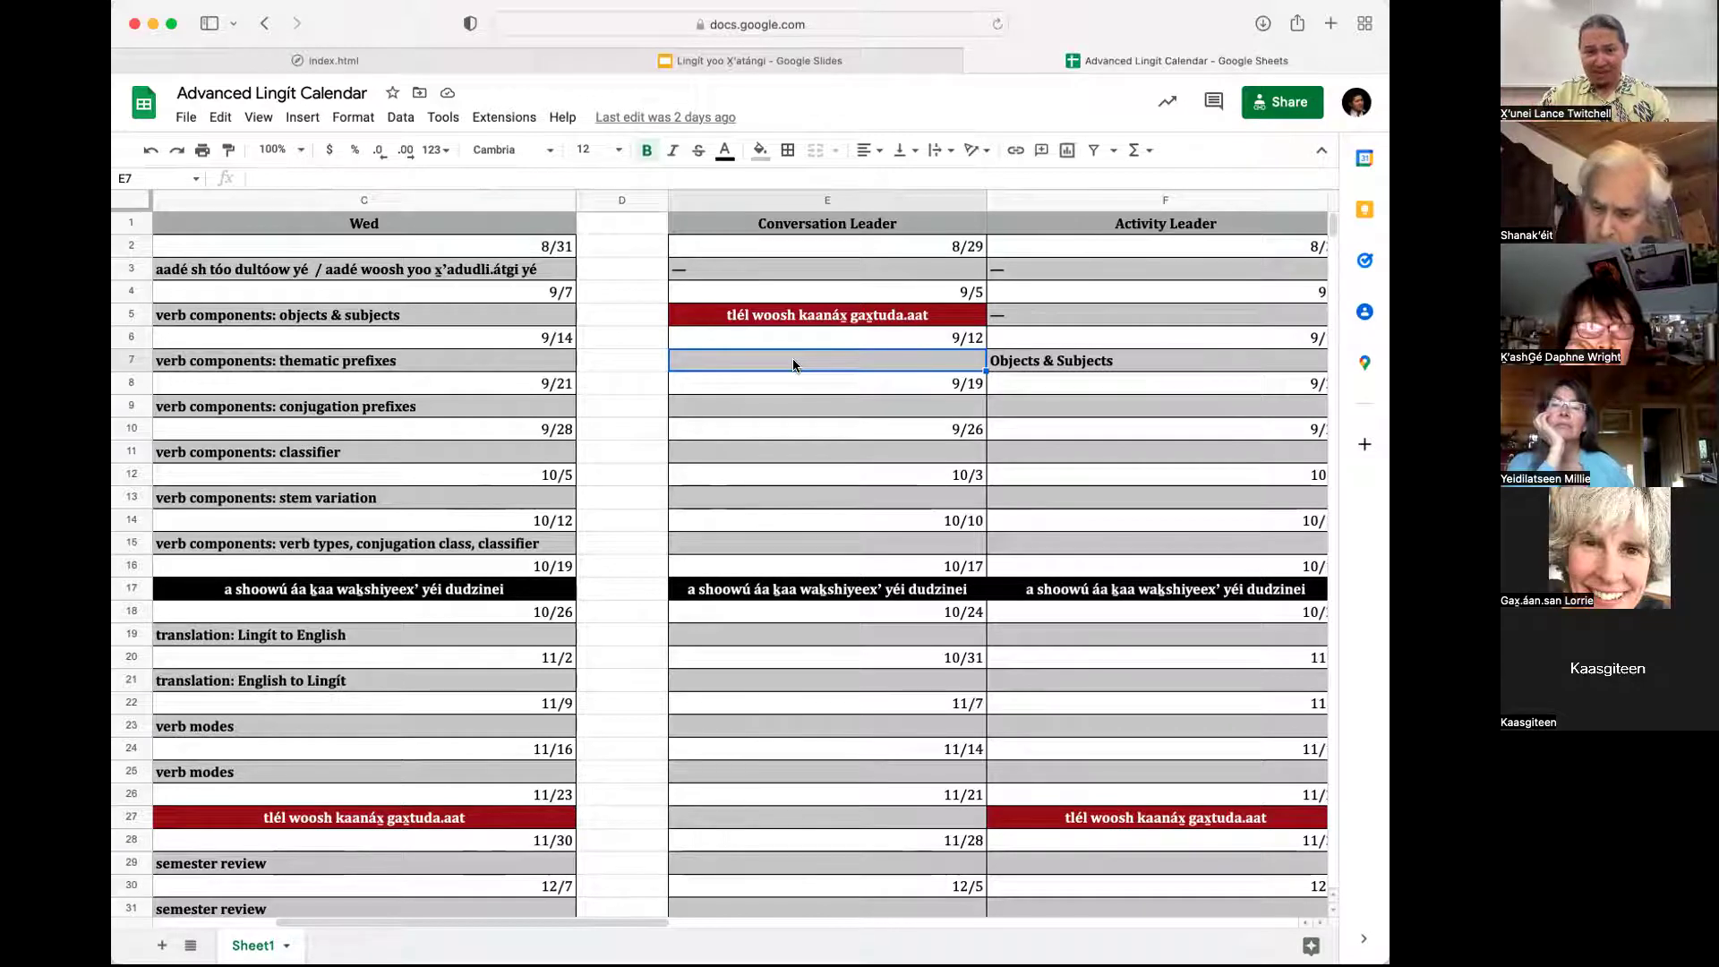
scroll(793, 361, "down", 4)
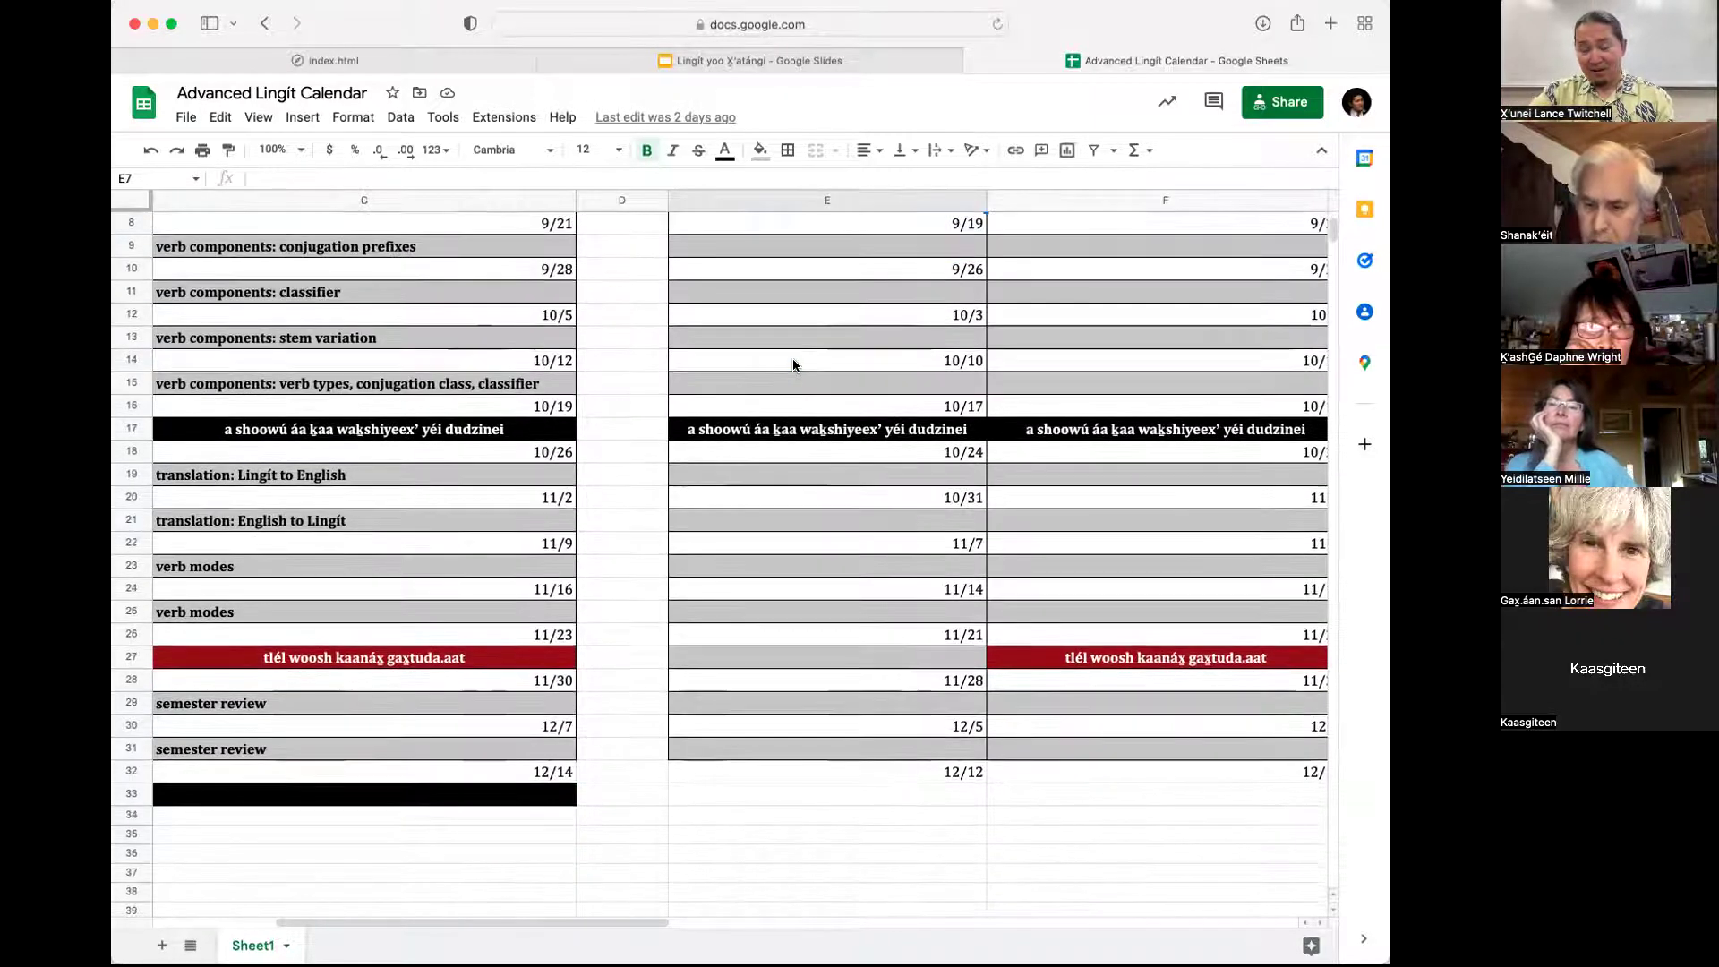
scroll(793, 364, "up", 4)
scroll(793, 365, "left", 3)
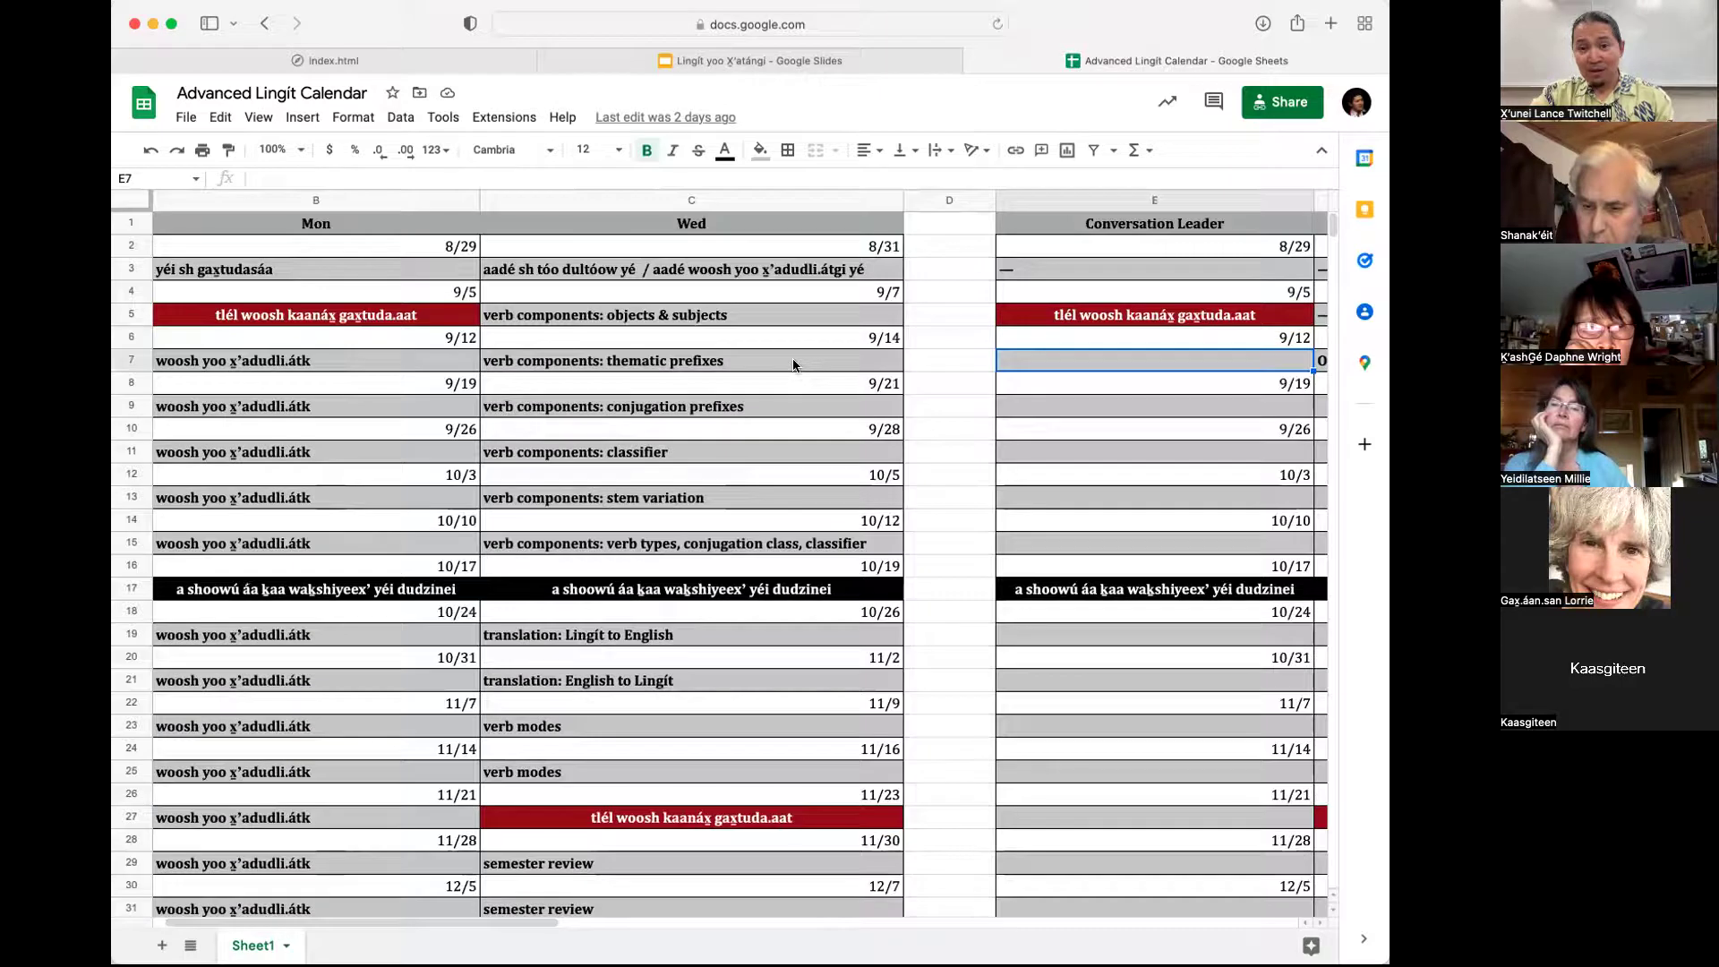
Clear the Objects & Subjects entry from the Activity Leader column for 9/14
double_click(1076, 355)
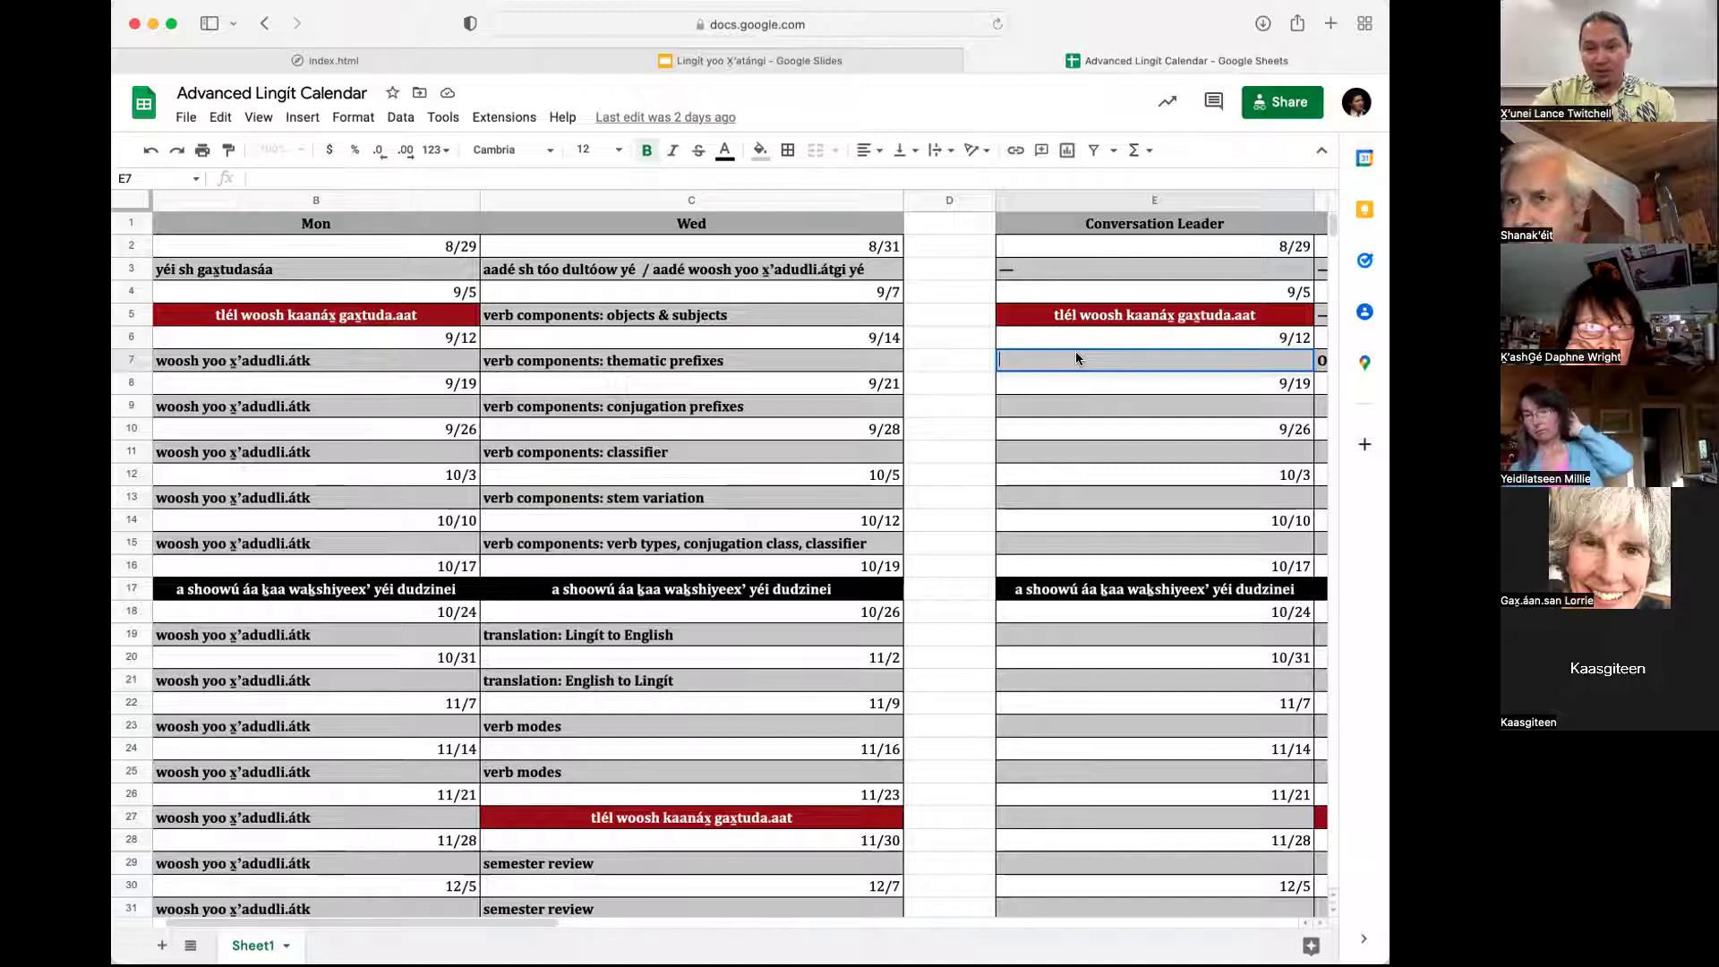
left_click(1088, 401)
key("Right")
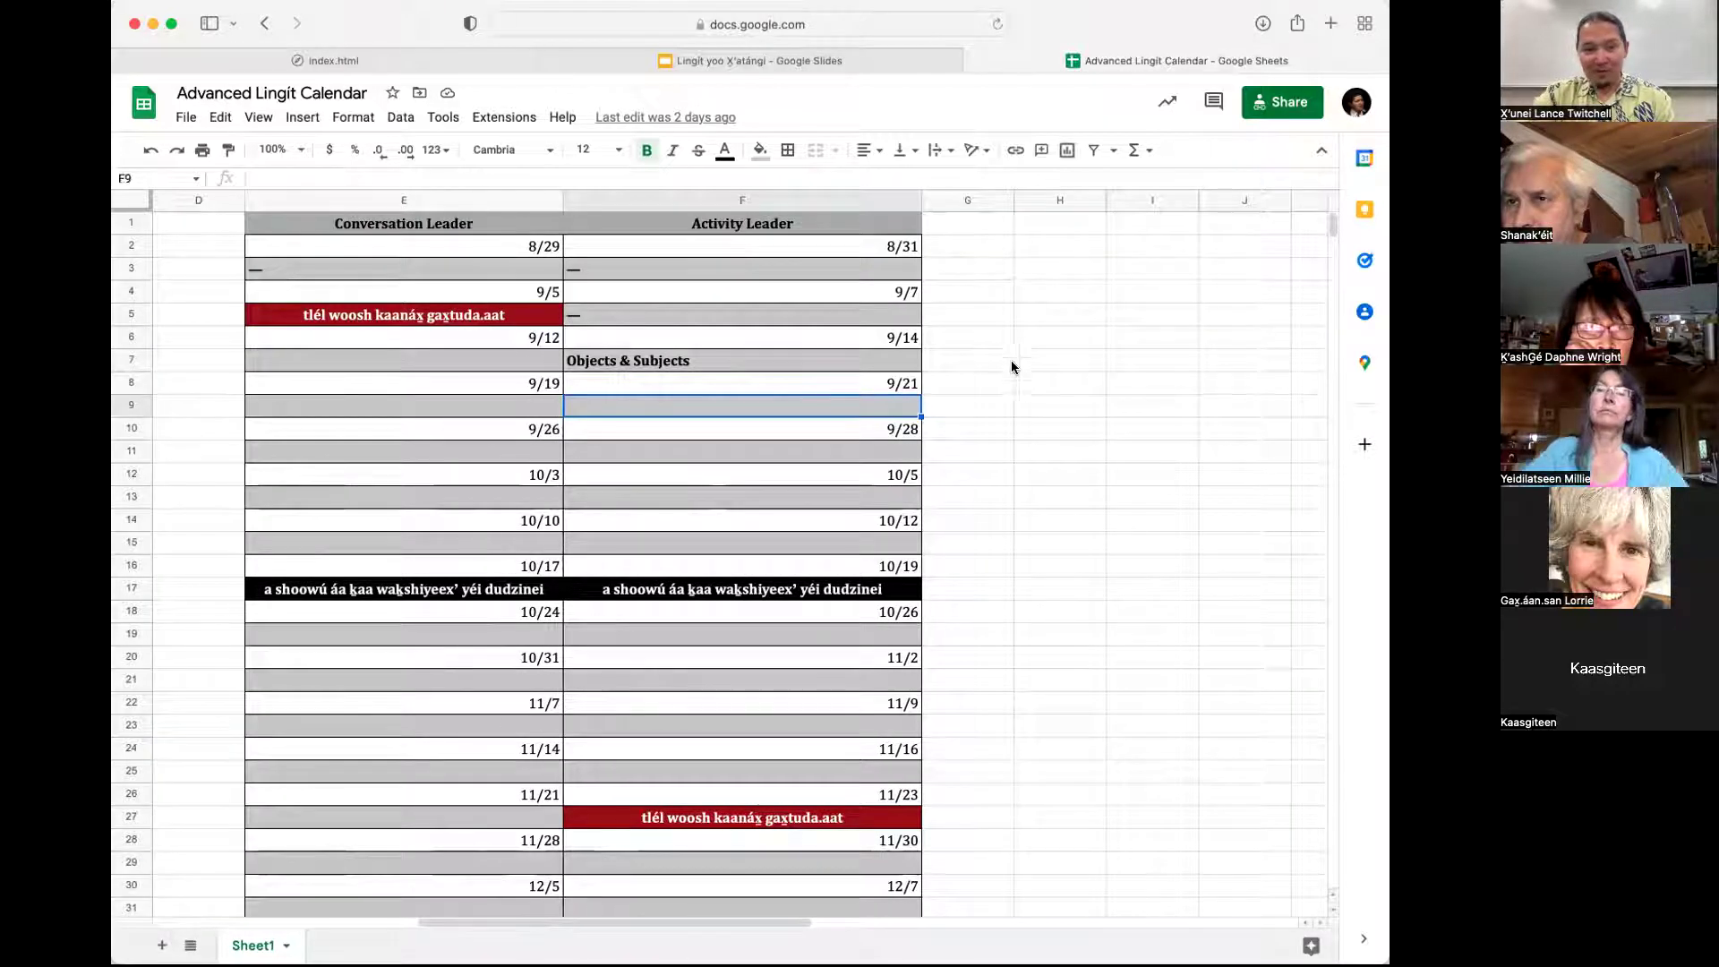
left_click(510, 361)
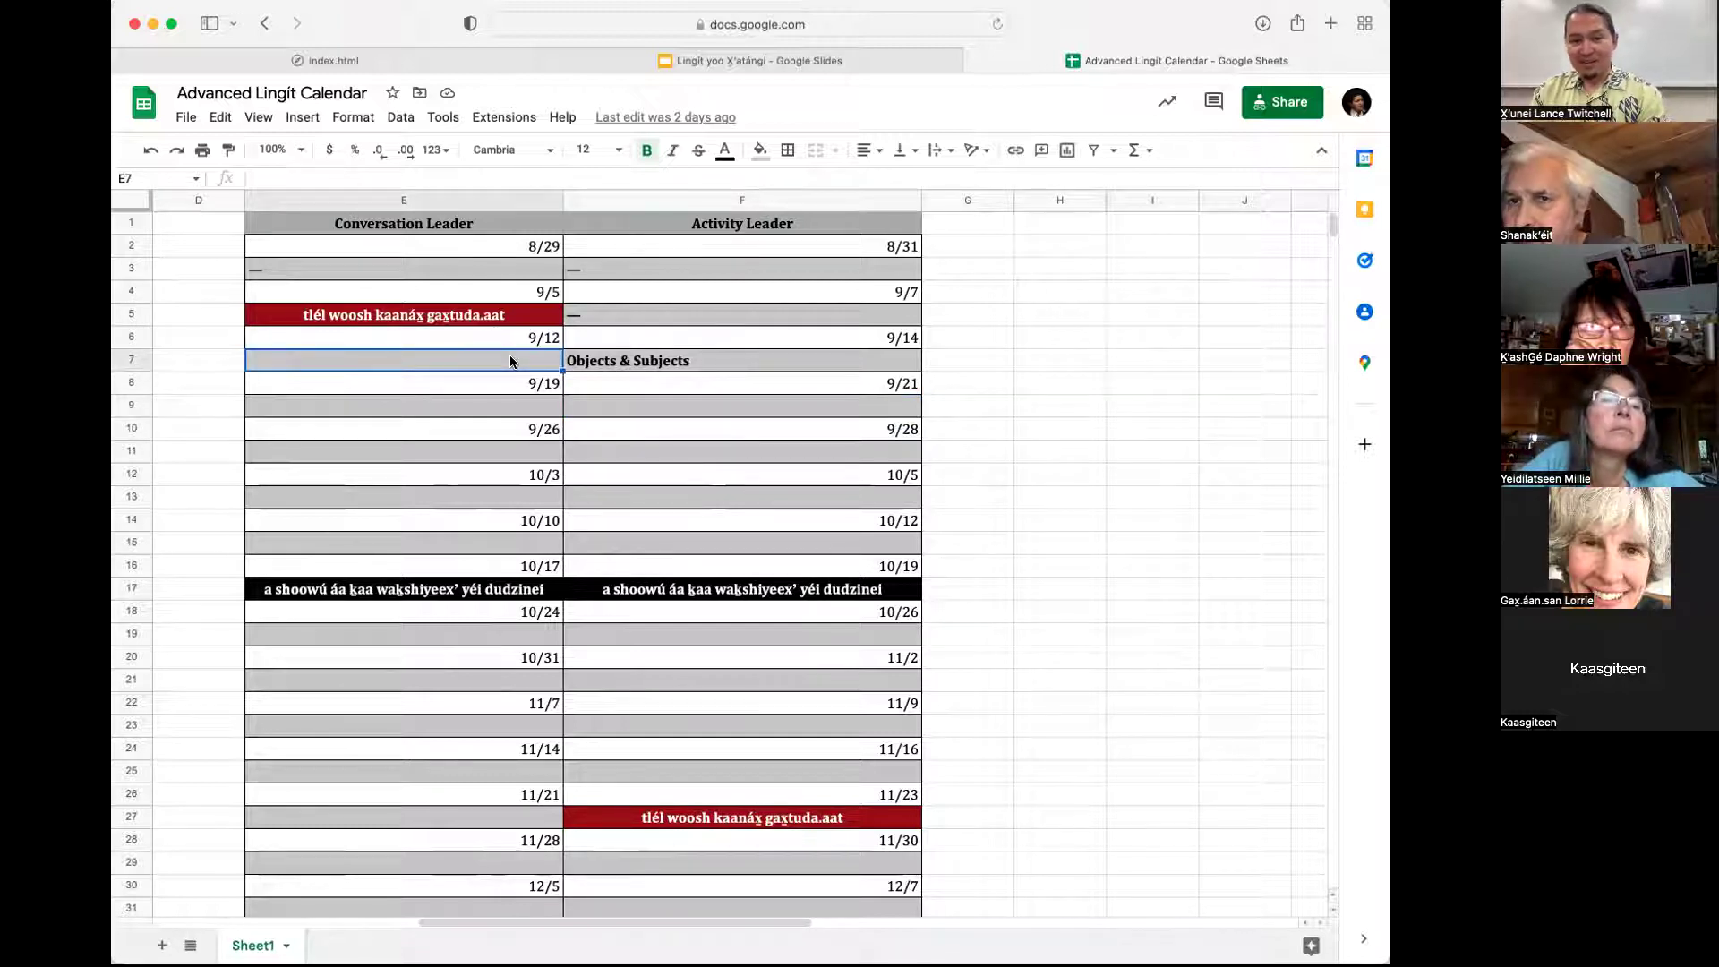
key("Right")
key("Delete")
key("Left")
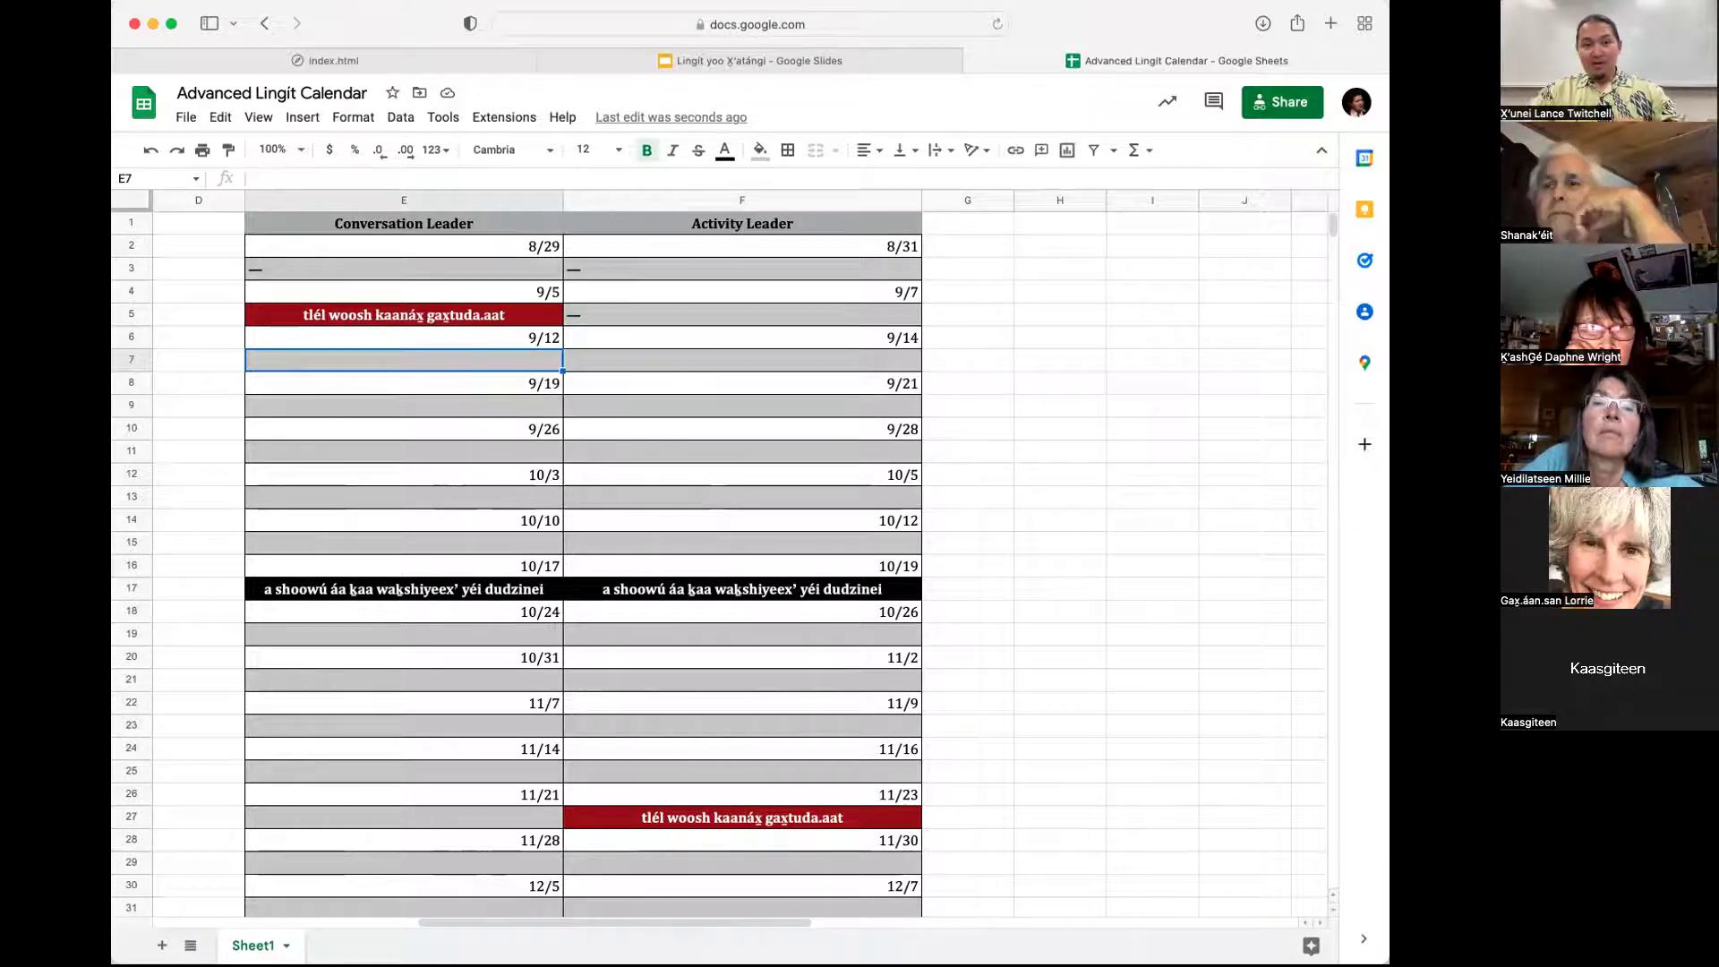
Enter the instructor's name as Conversation Leader for 9/12 and dismiss the Explore suggestions
key("super+alt+shift+i")
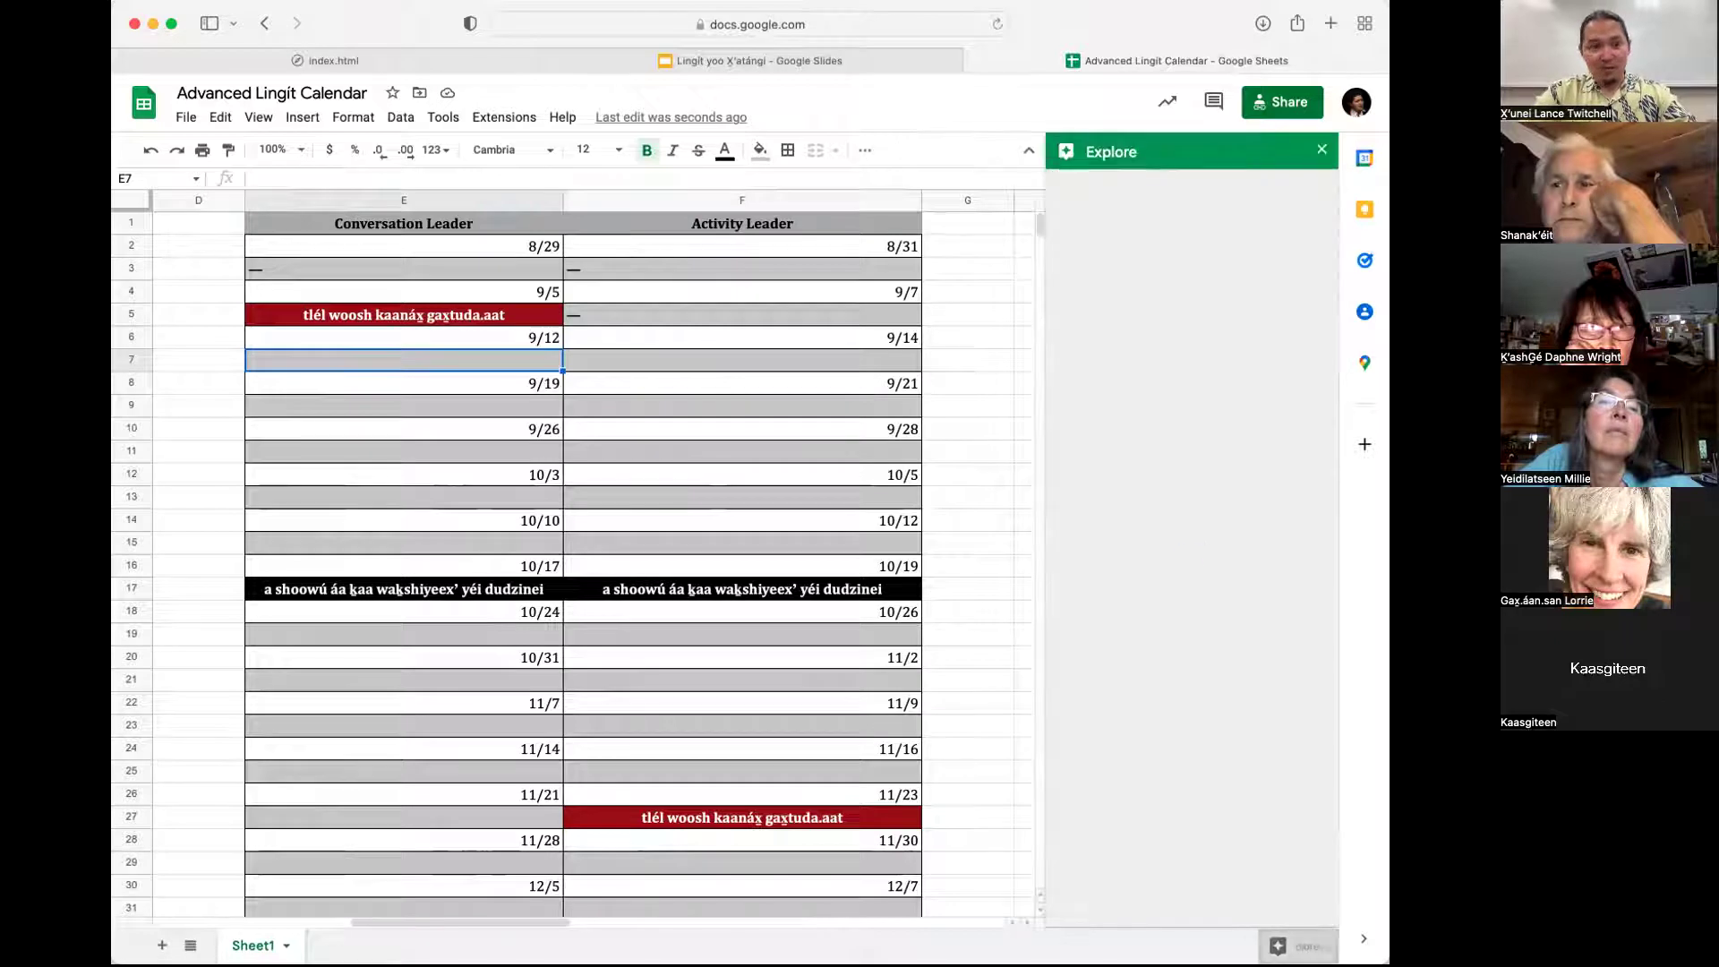
type("X")
type("'ueni")
key("BackSpace")
type("une")
key("Left")
key("Left")
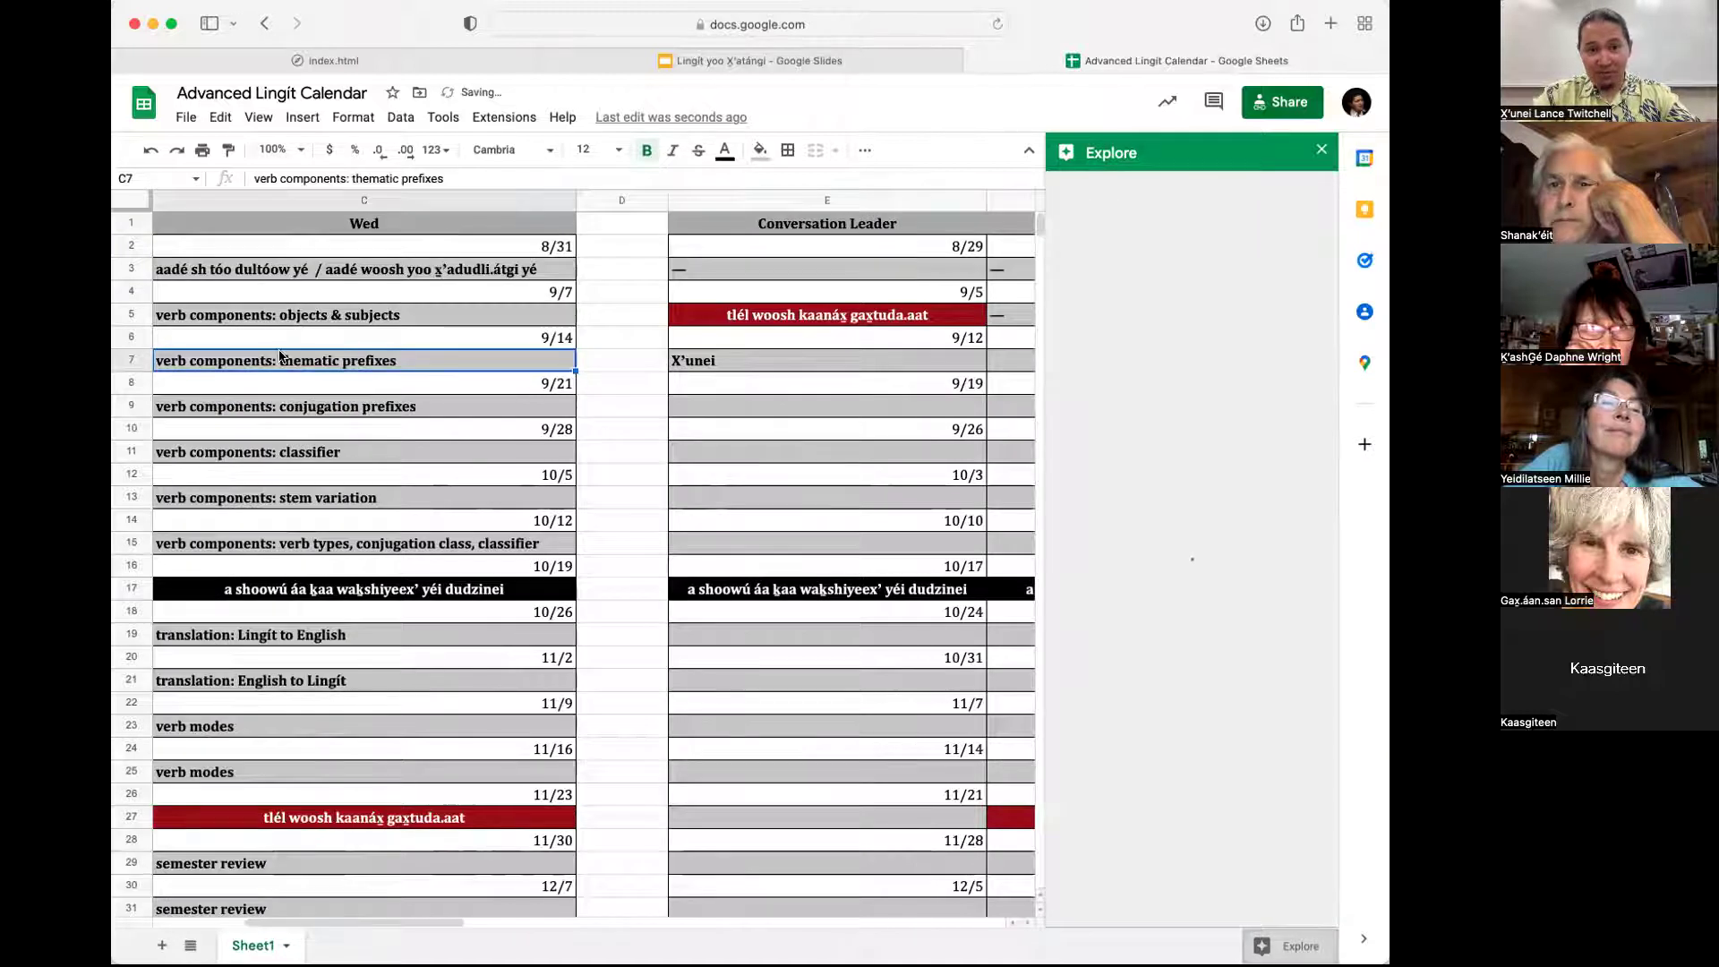
scroll(280, 358, "left", 5)
scroll(280, 358, "right", 10)
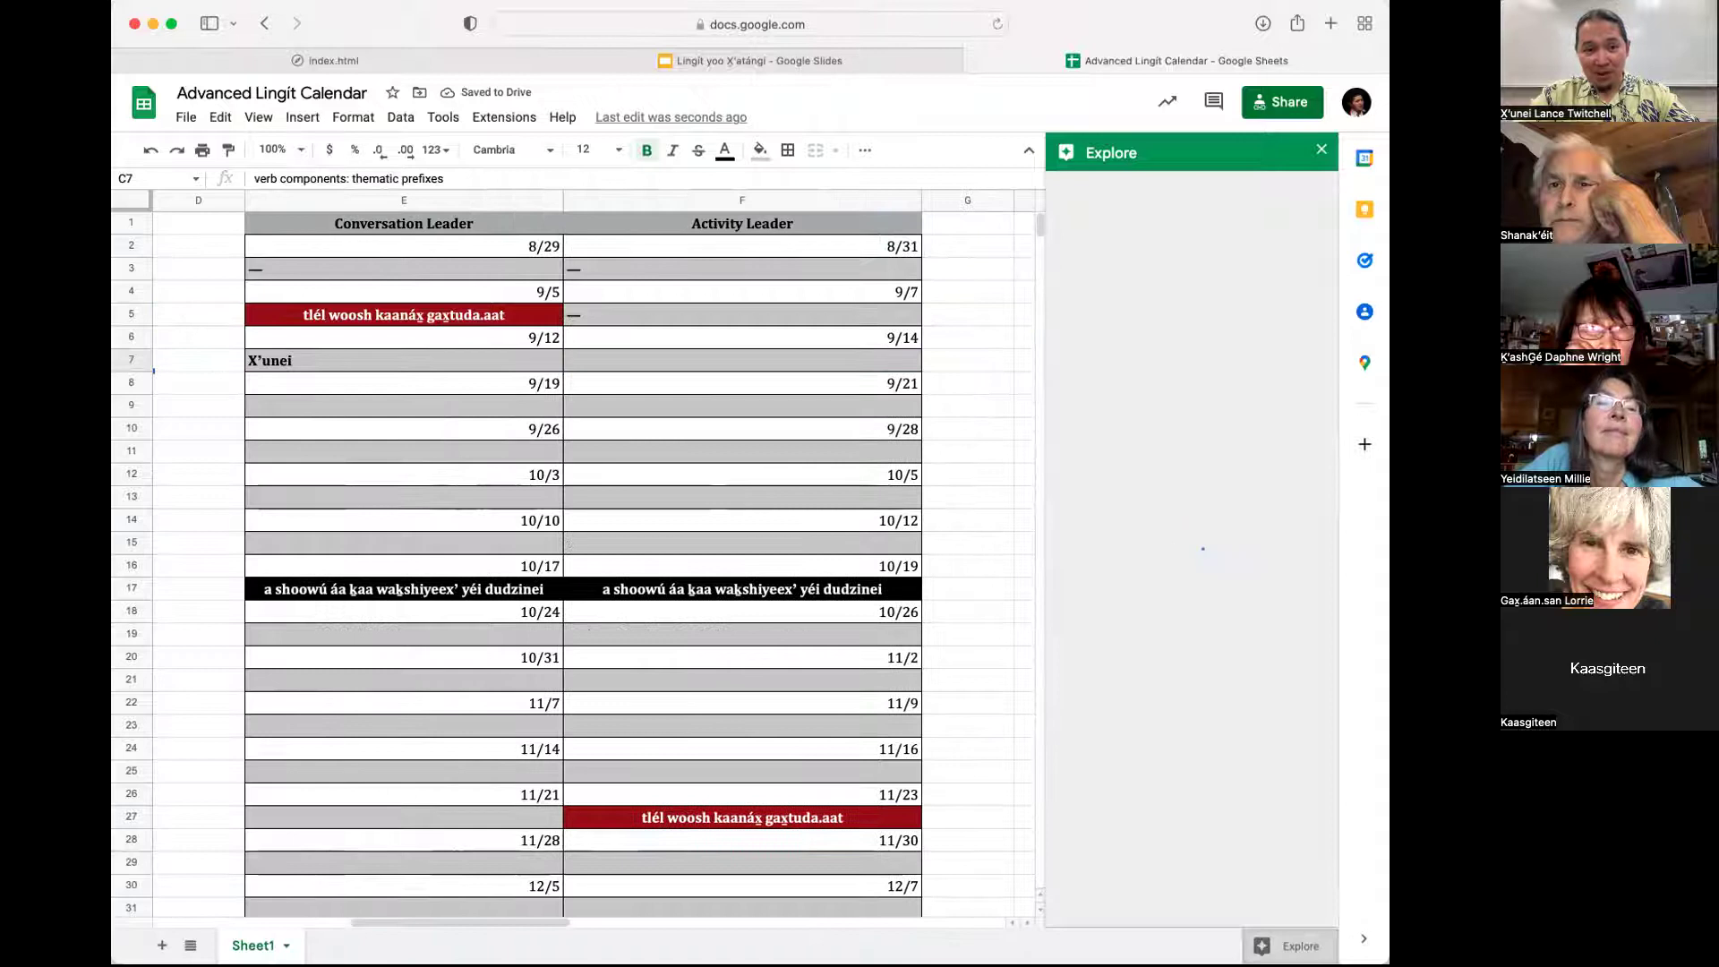
left_click(335, 361)
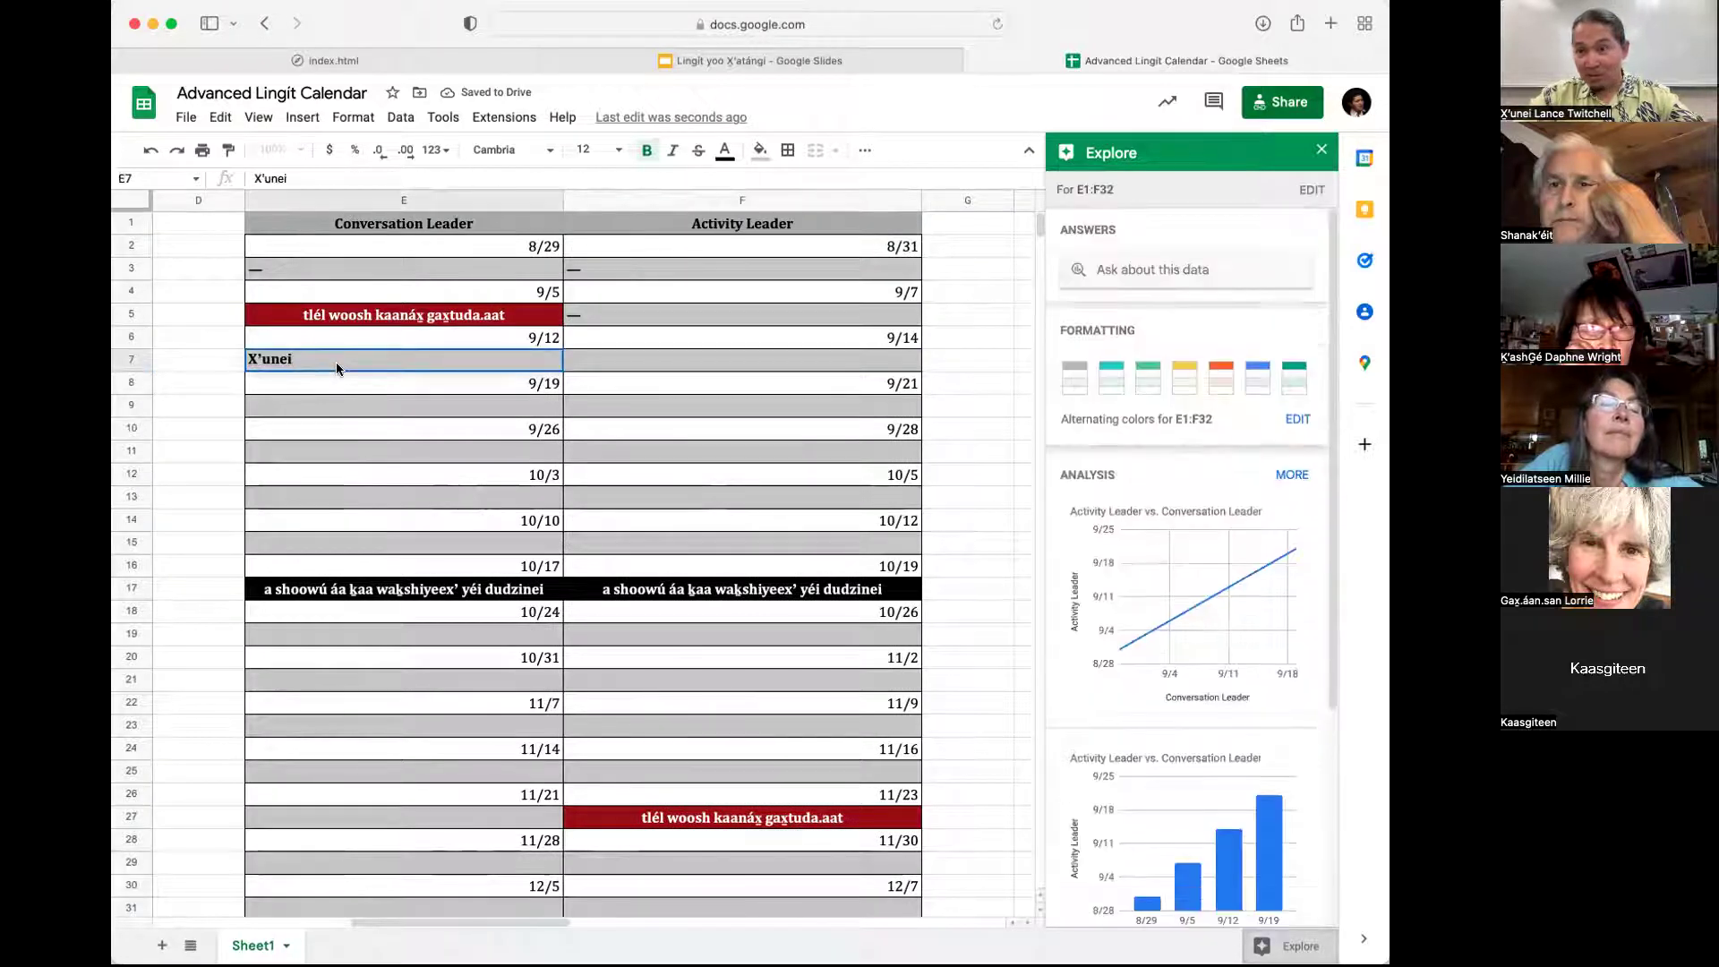
left_click(1321, 150)
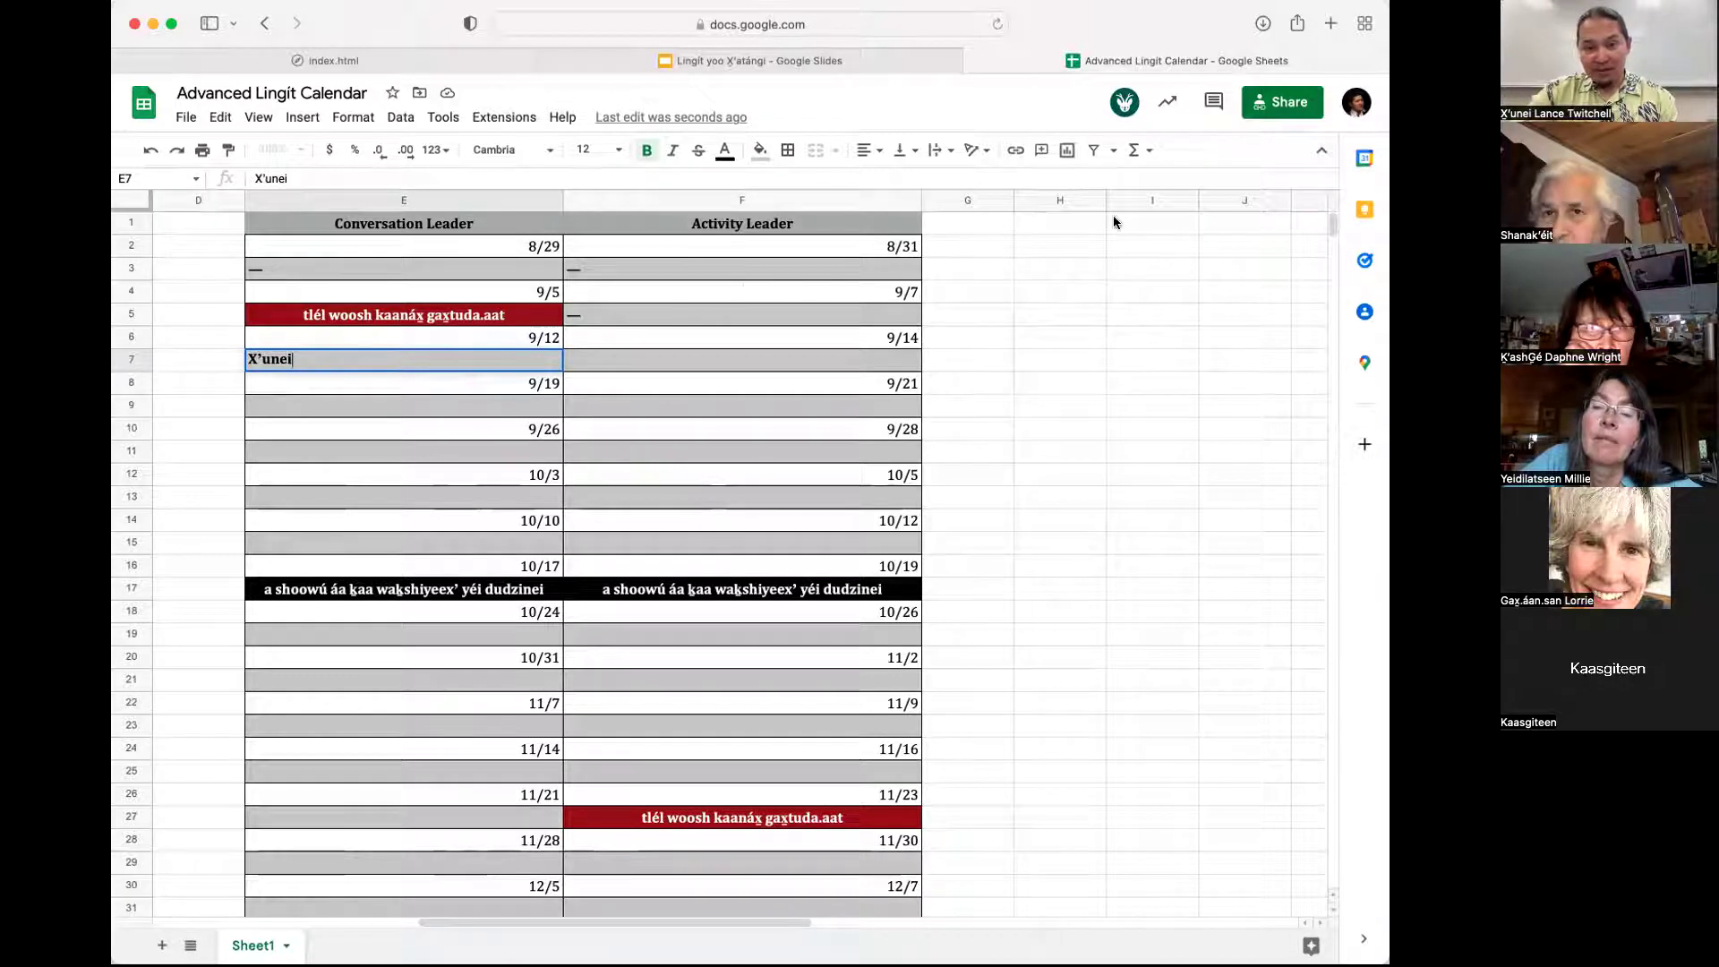
Compare the Wednesday topics for 8/31, 9/7 and 9/14 with the leader assignments for those weeks
left_click(735, 313)
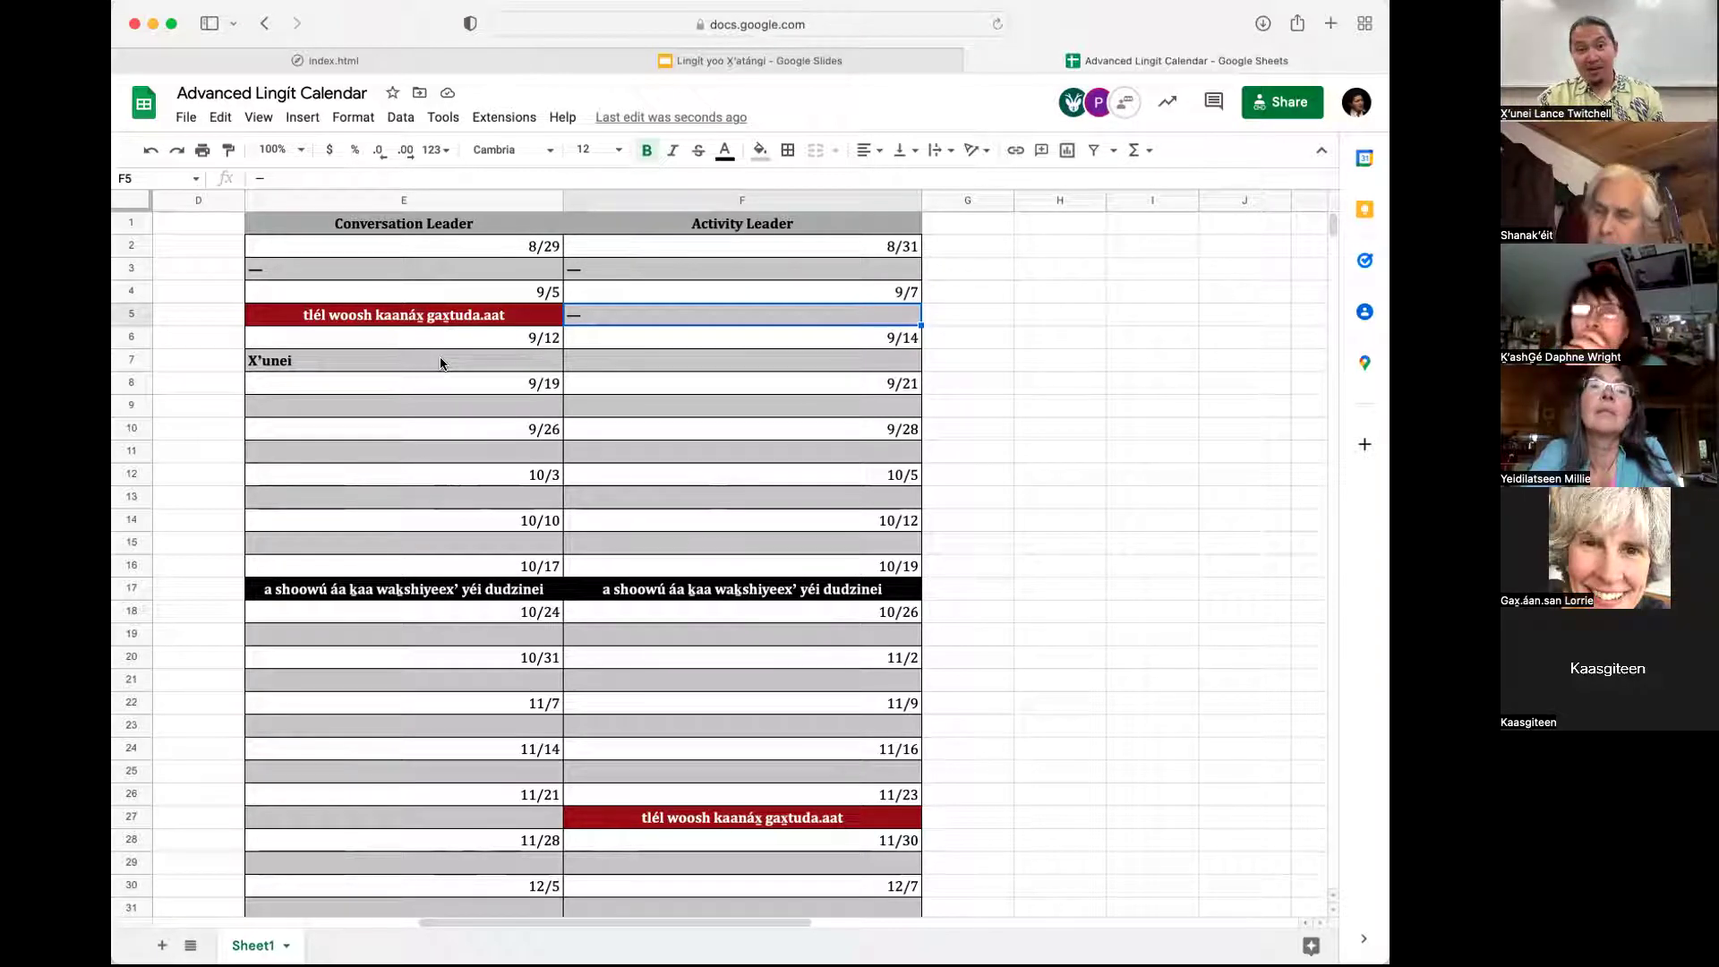
left_click(683, 367)
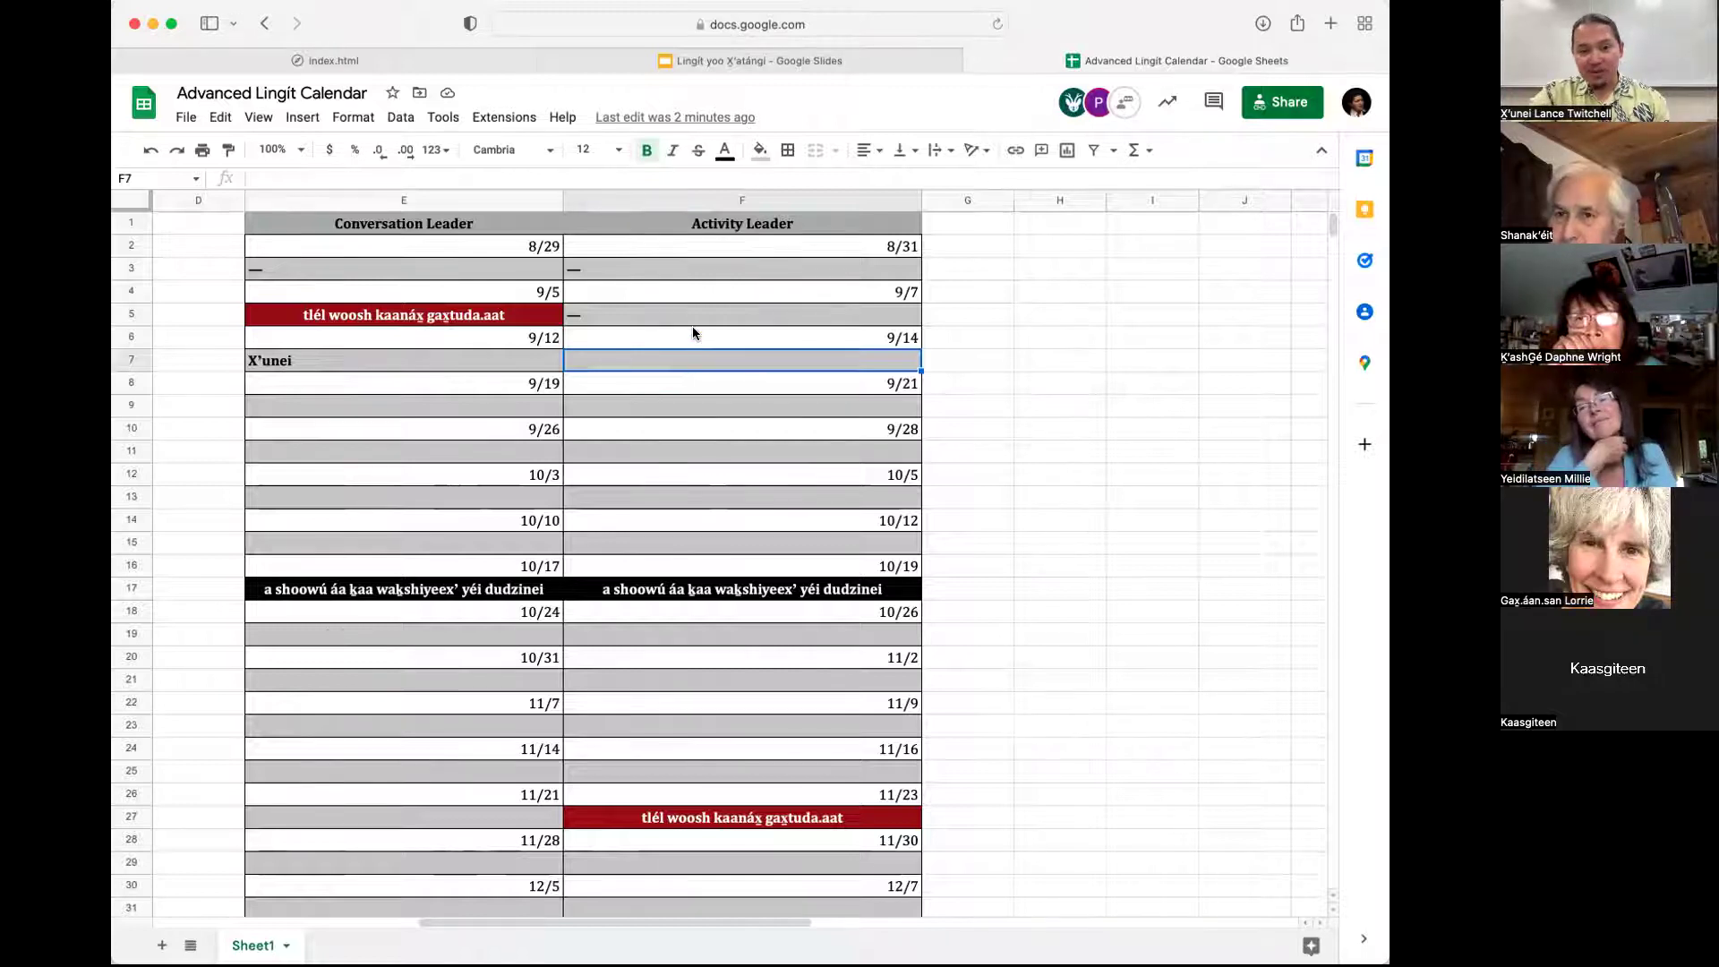
scroll(691, 326, "left", 10)
left_click(711, 273)
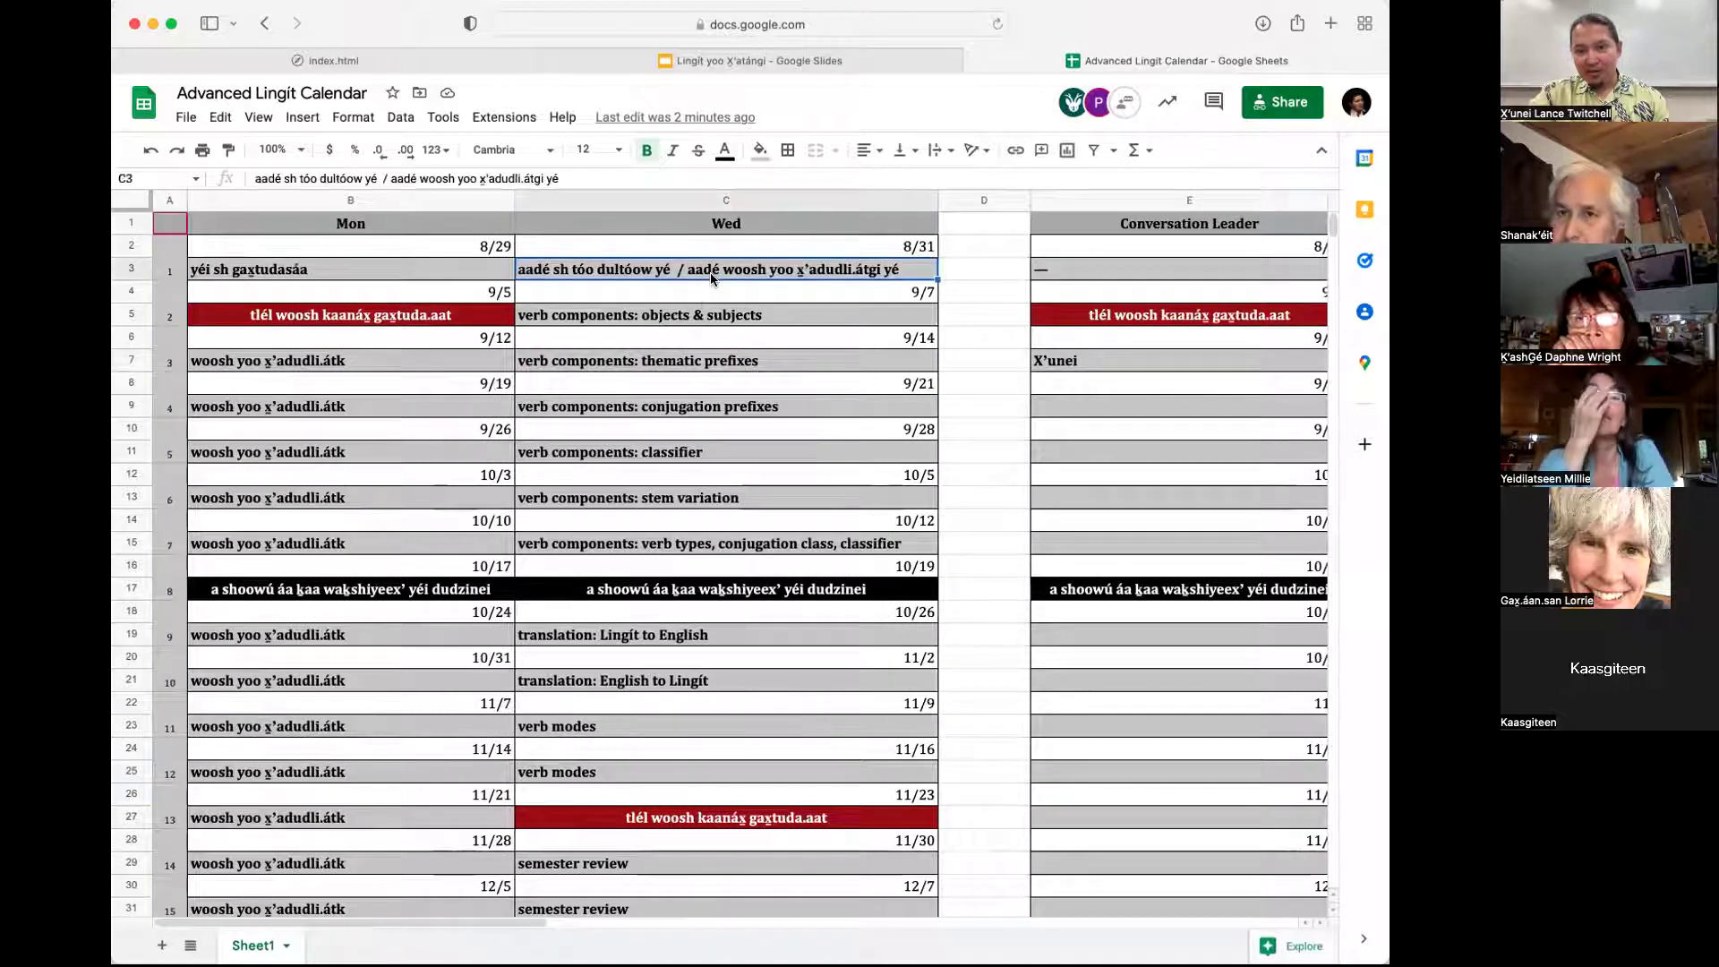
key("Down")
key("Down")
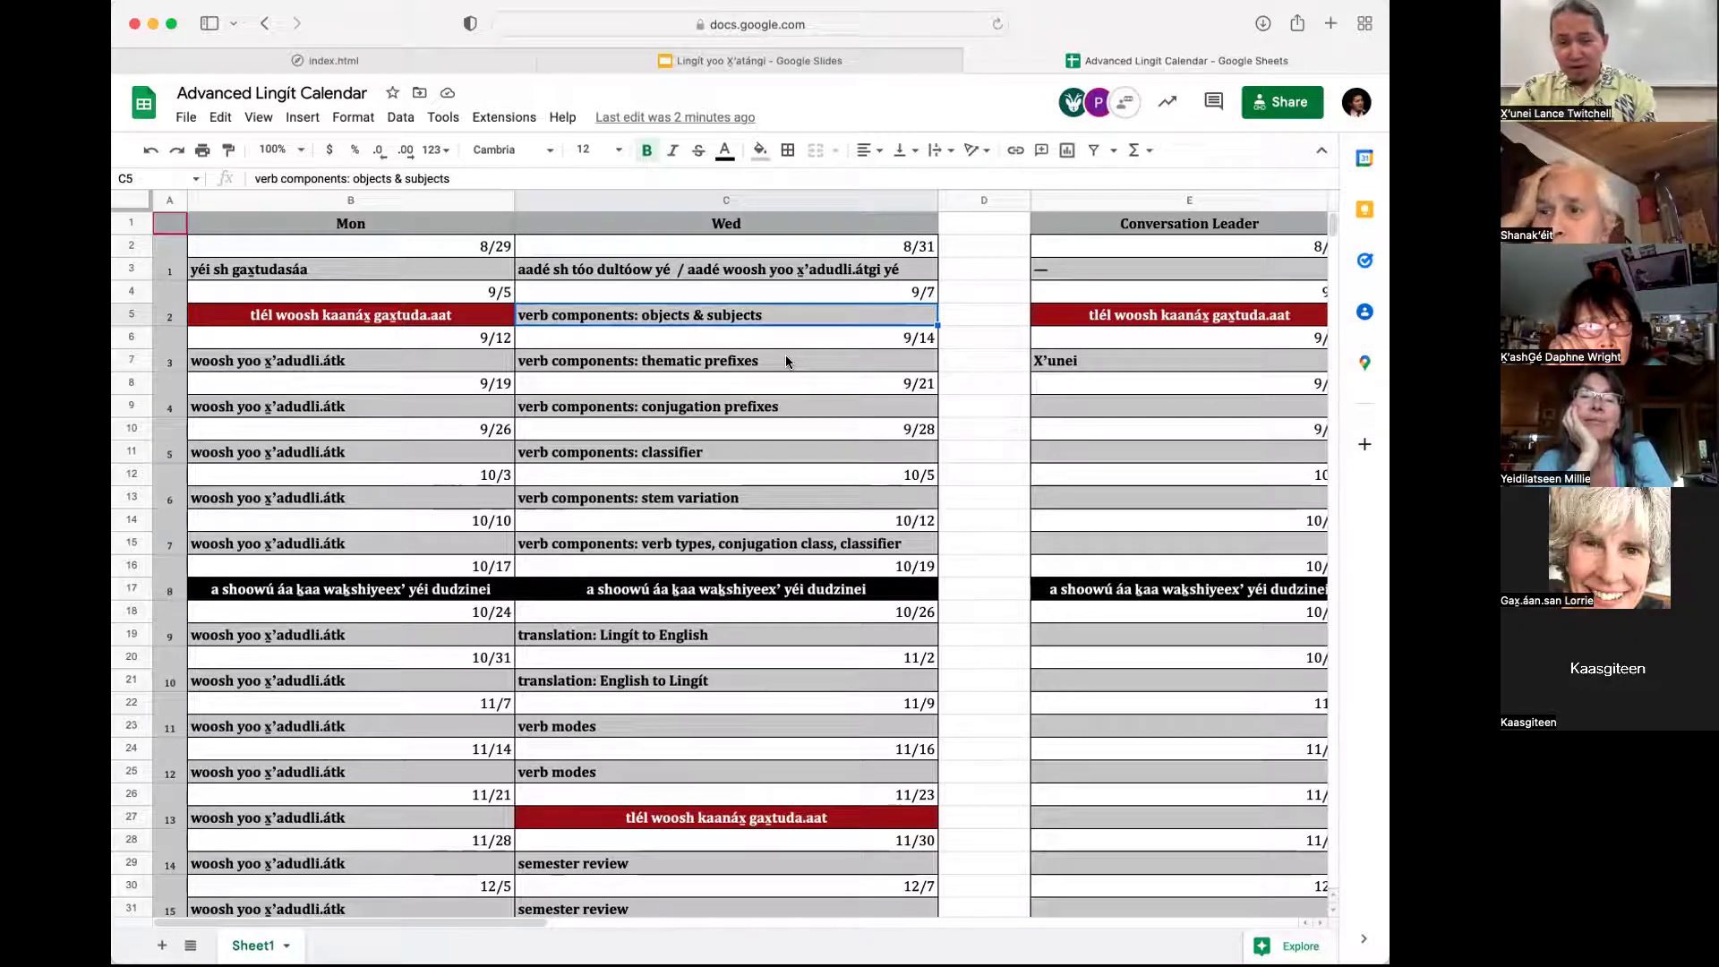
scroll(786, 354, "right", 5)
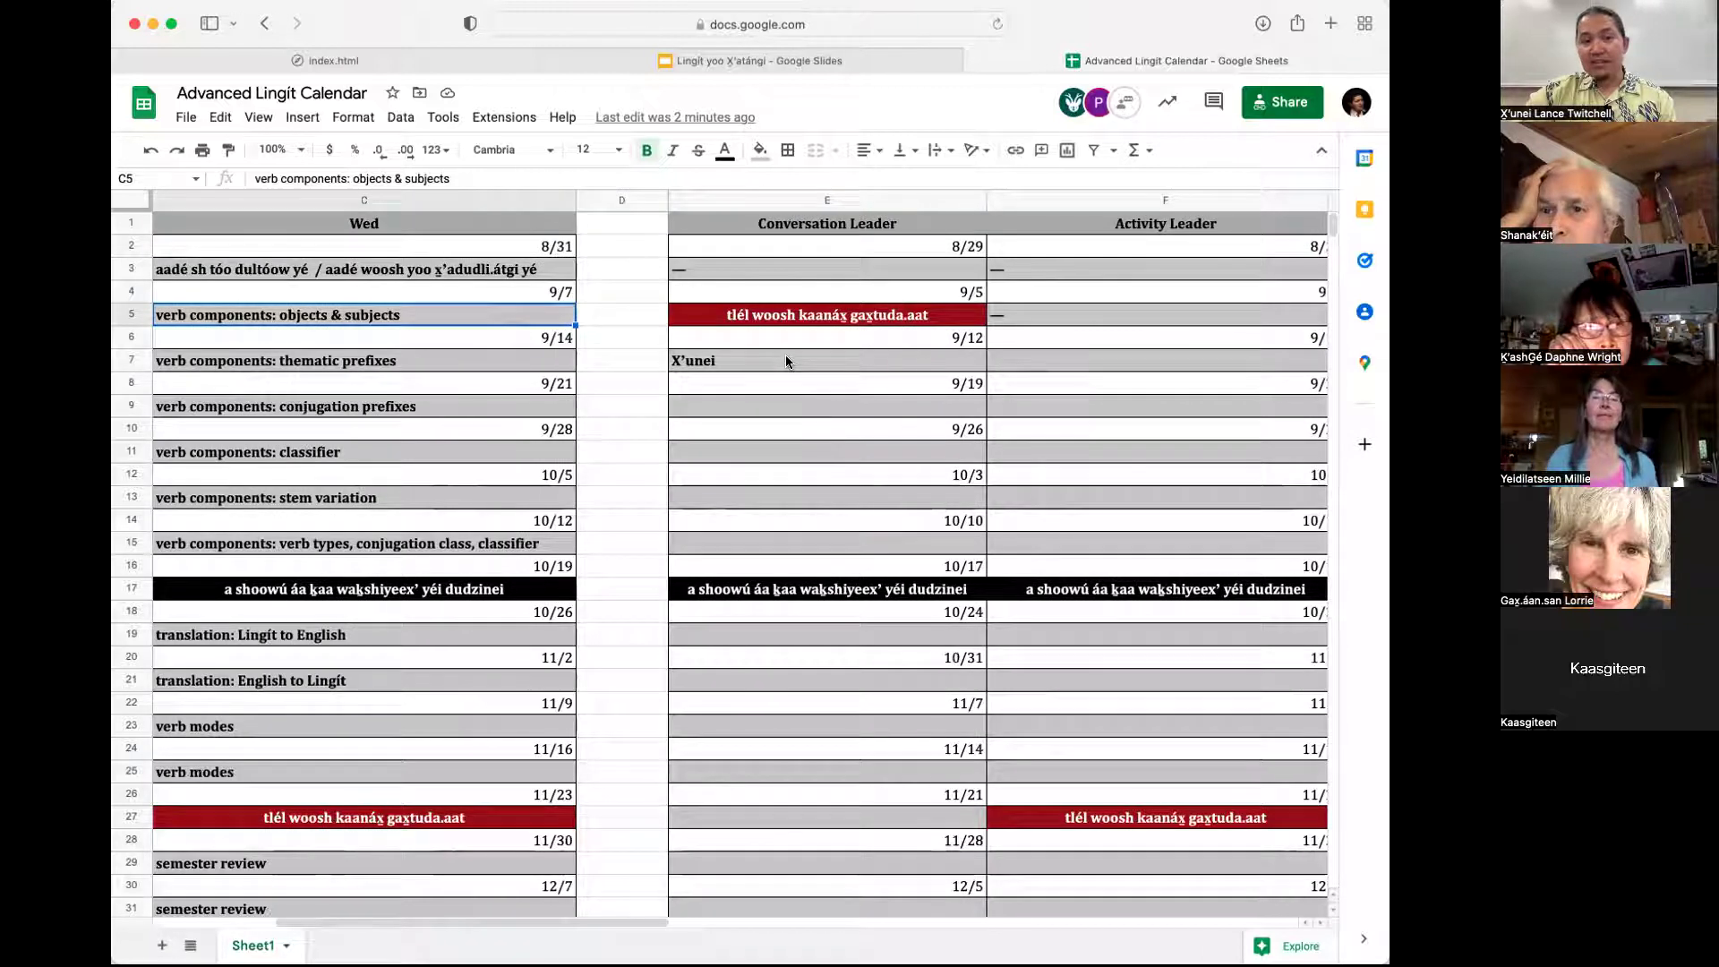
left_click(488, 357)
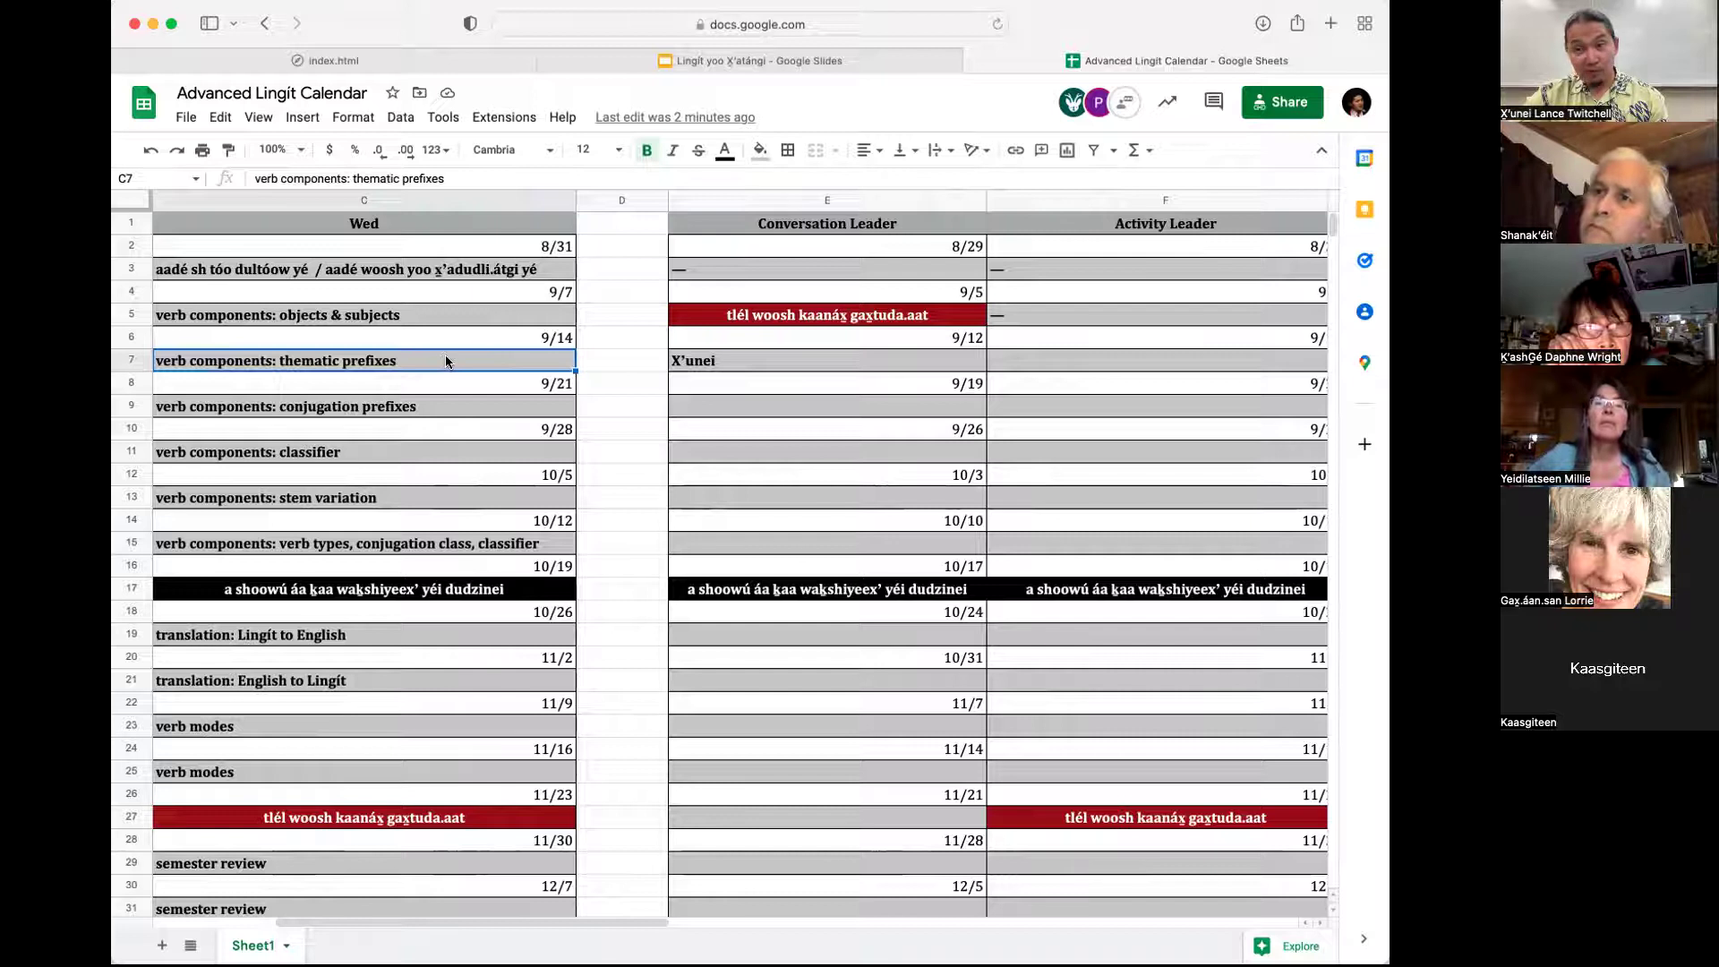
Copy the 9/12 conversation leader's name into the Activity Leader cell for 9/14
scroll(445, 358, "right", 5)
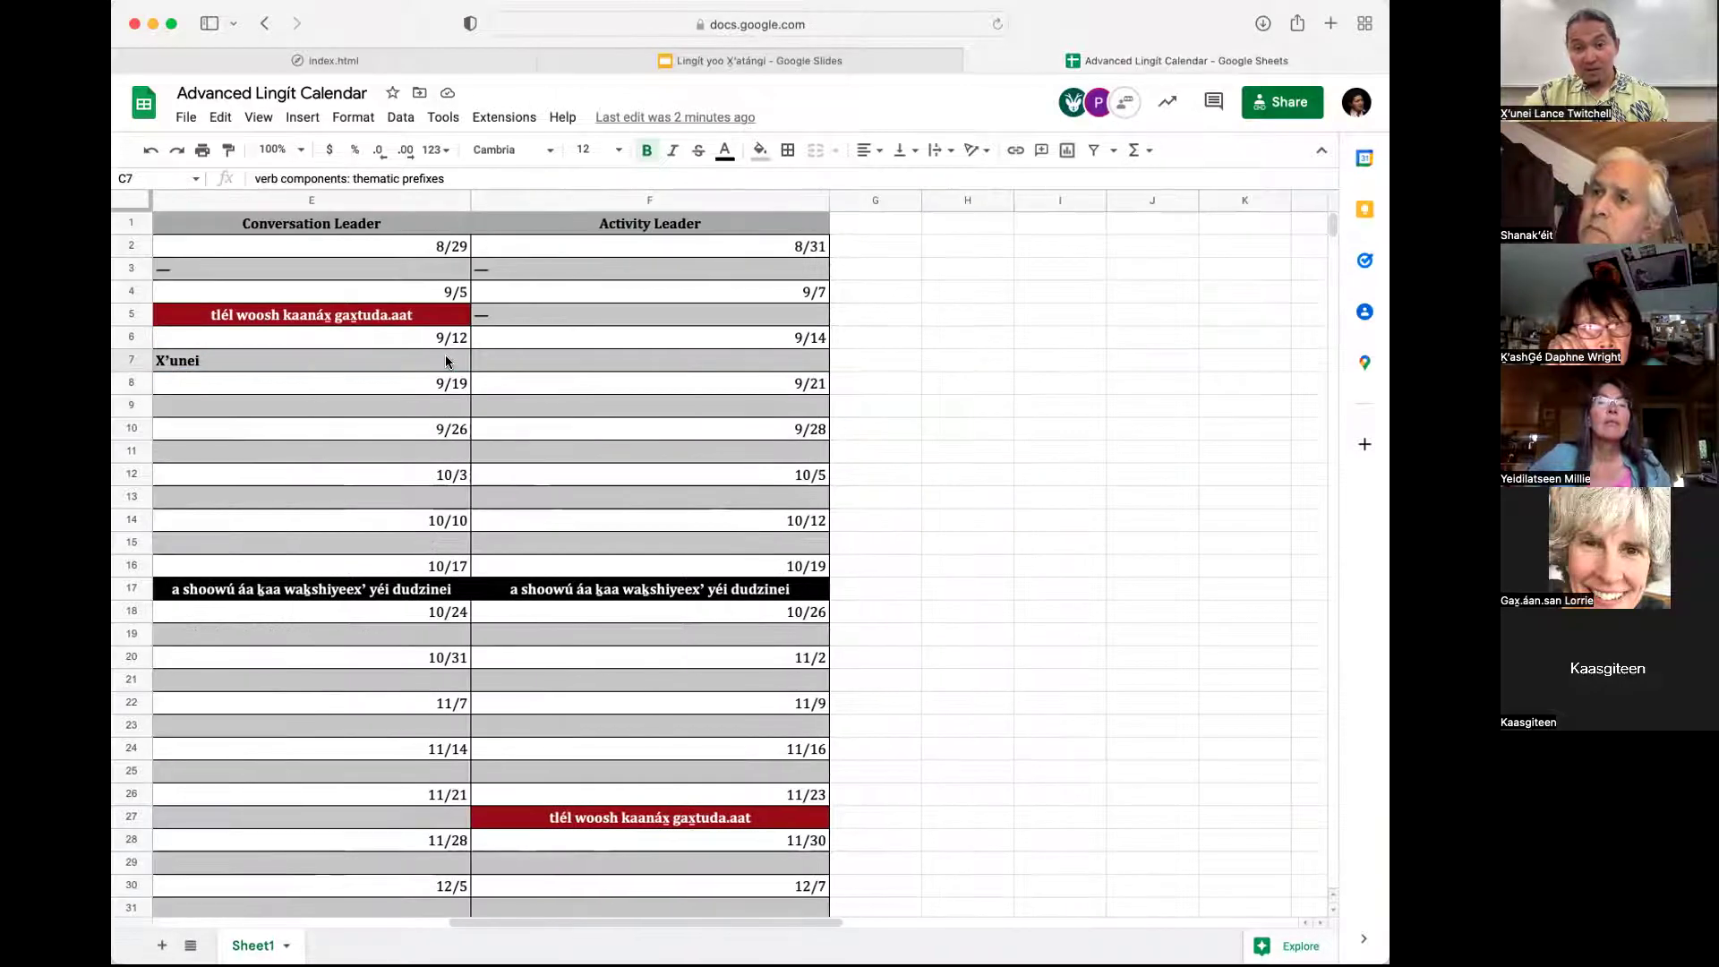
double_click(710, 348)
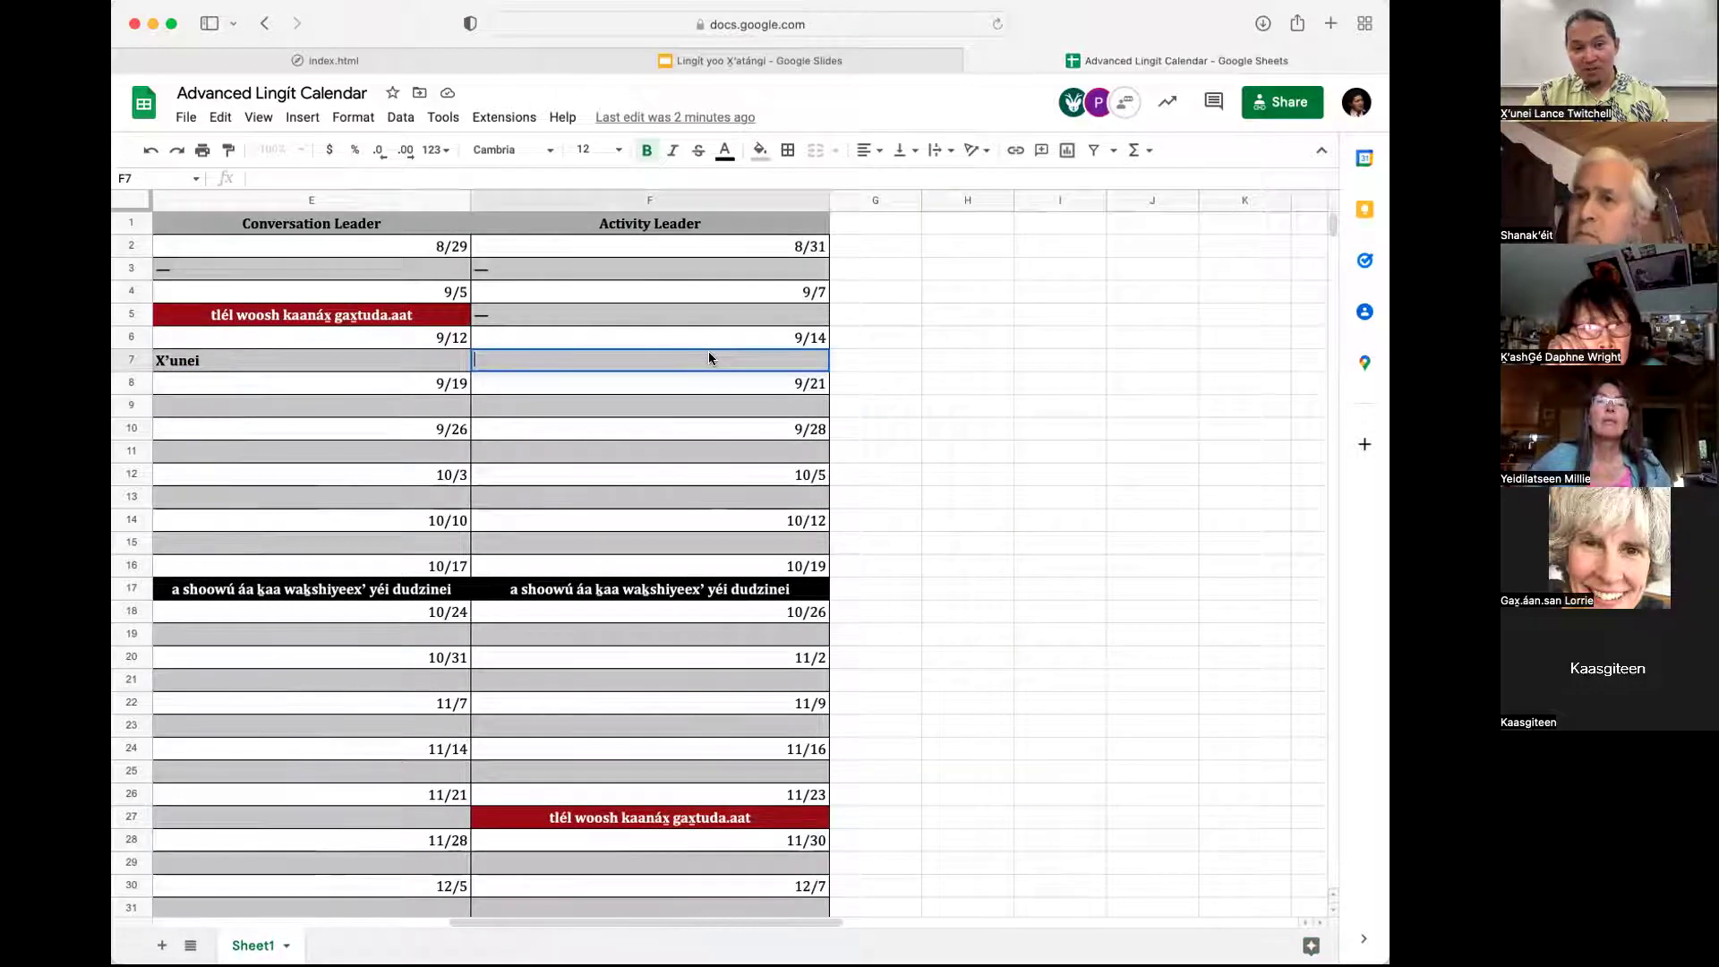
left_click(239, 357)
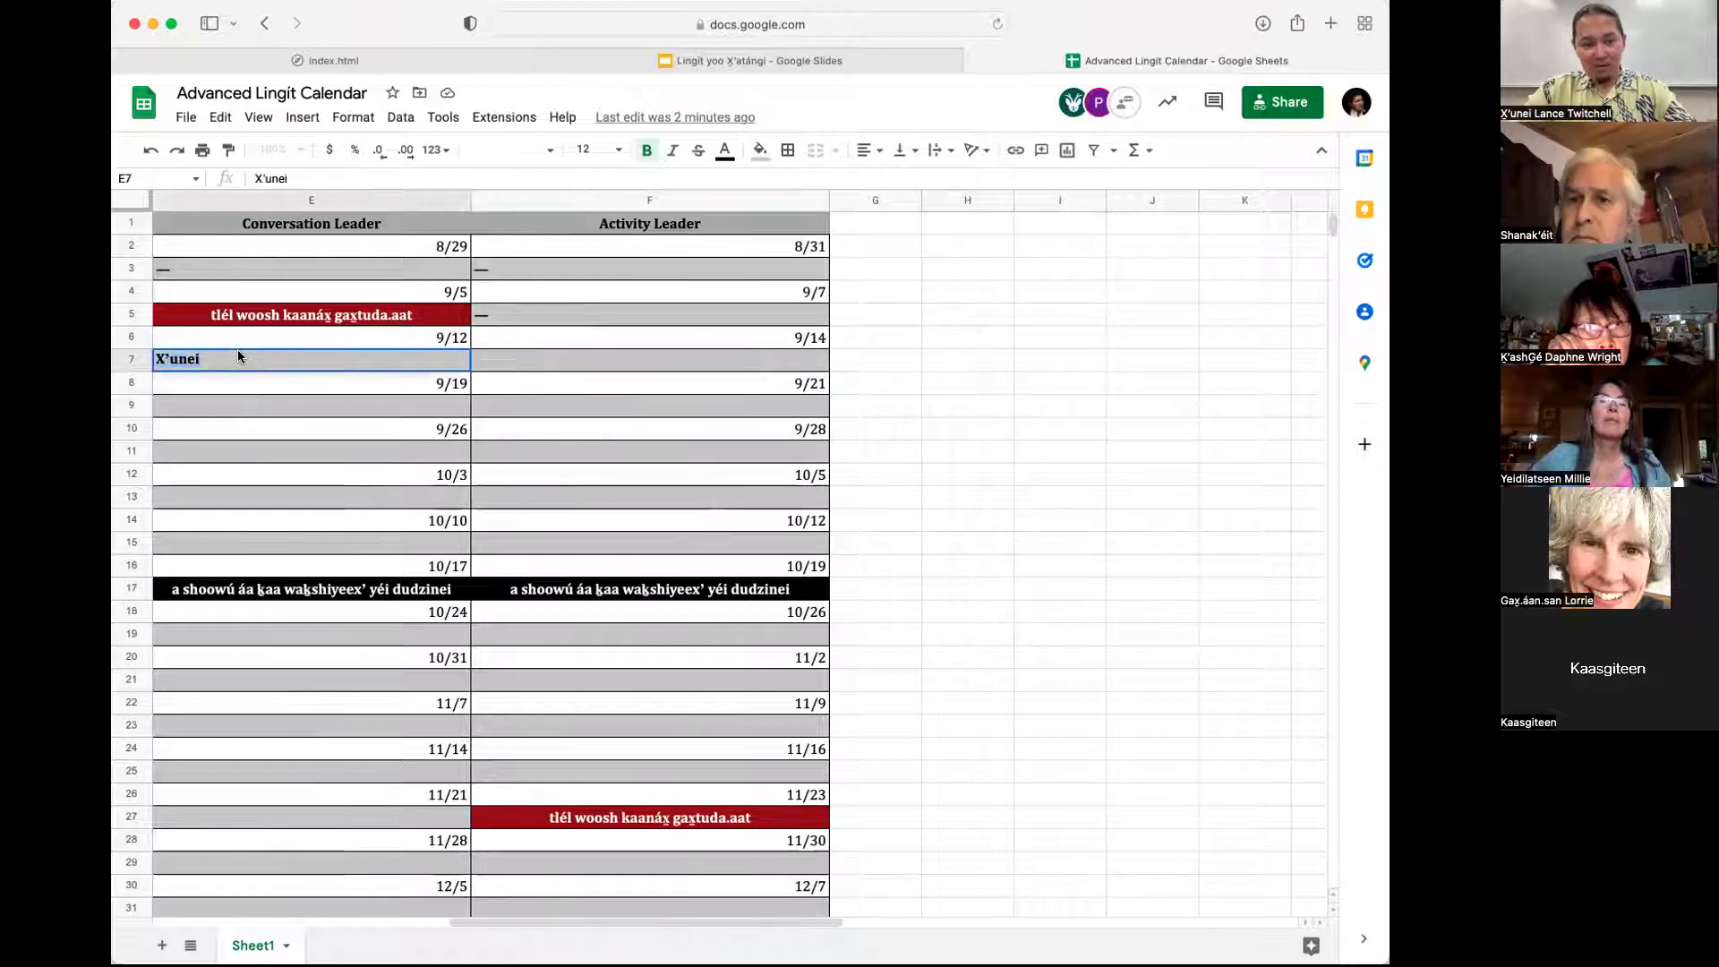
double_click(522, 352)
type("X'unei")
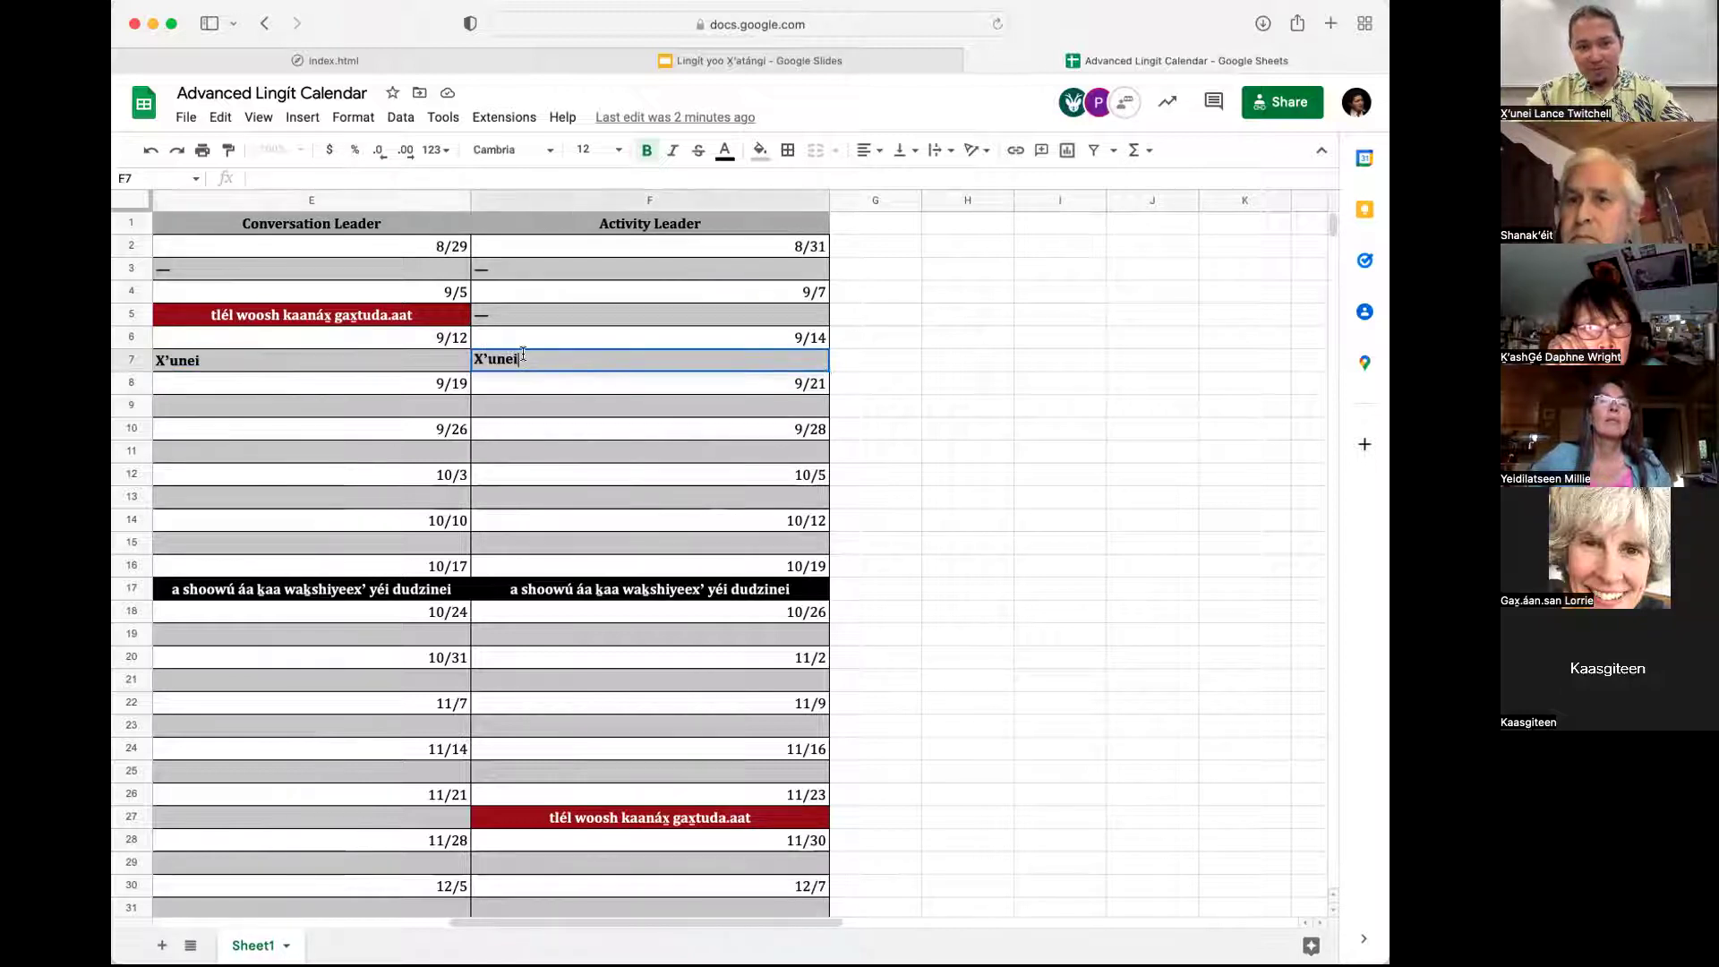
left_click(581, 389)
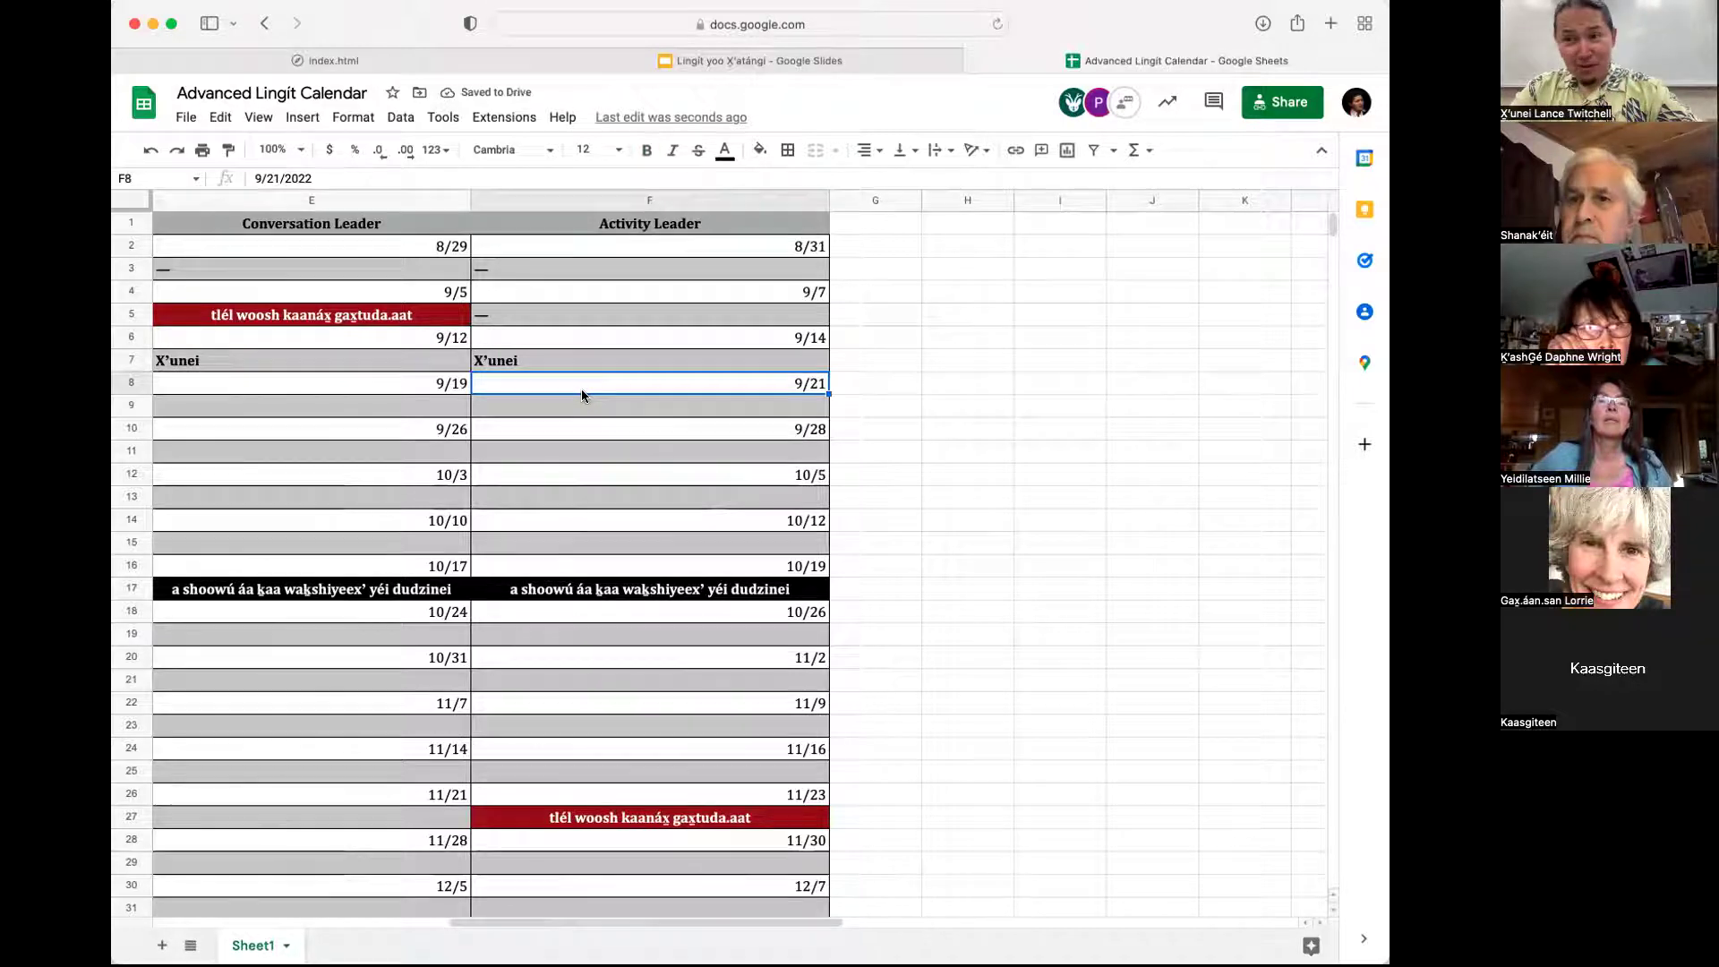
Replace the 9/14 Activity Leader entry with a dash (—) and enter the instructor's name as Activity Leader for 9/21
left_click(575, 365)
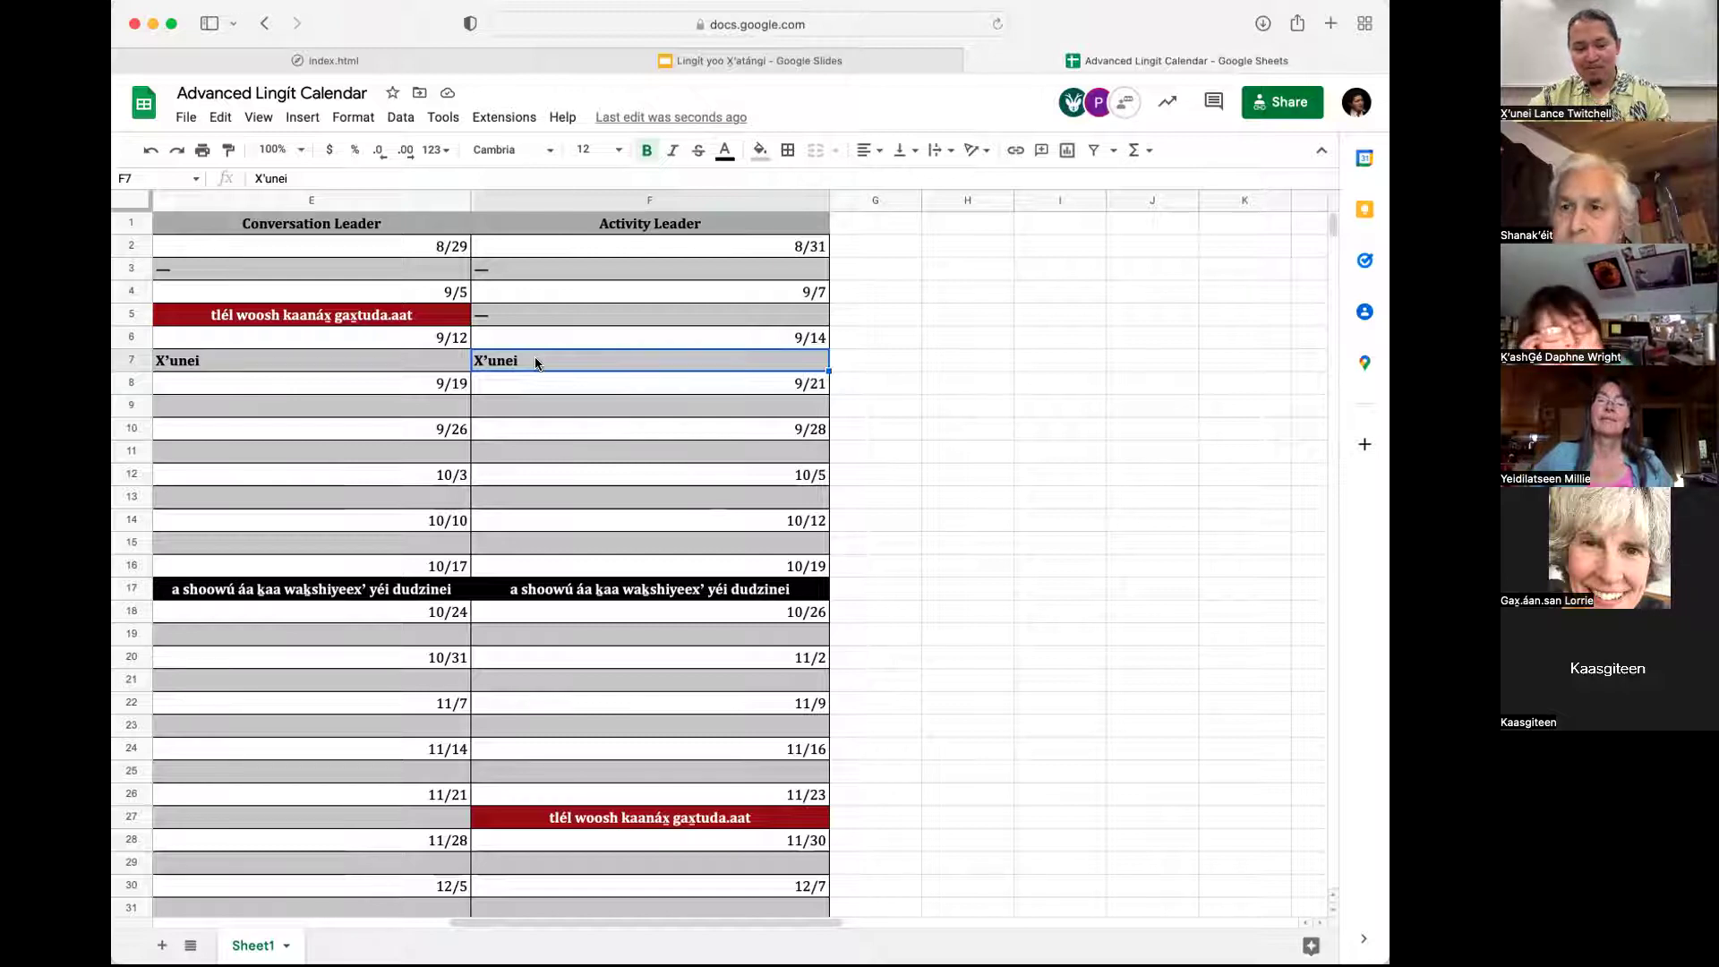
type("—")
double_click(529, 399)
type("X'unei")
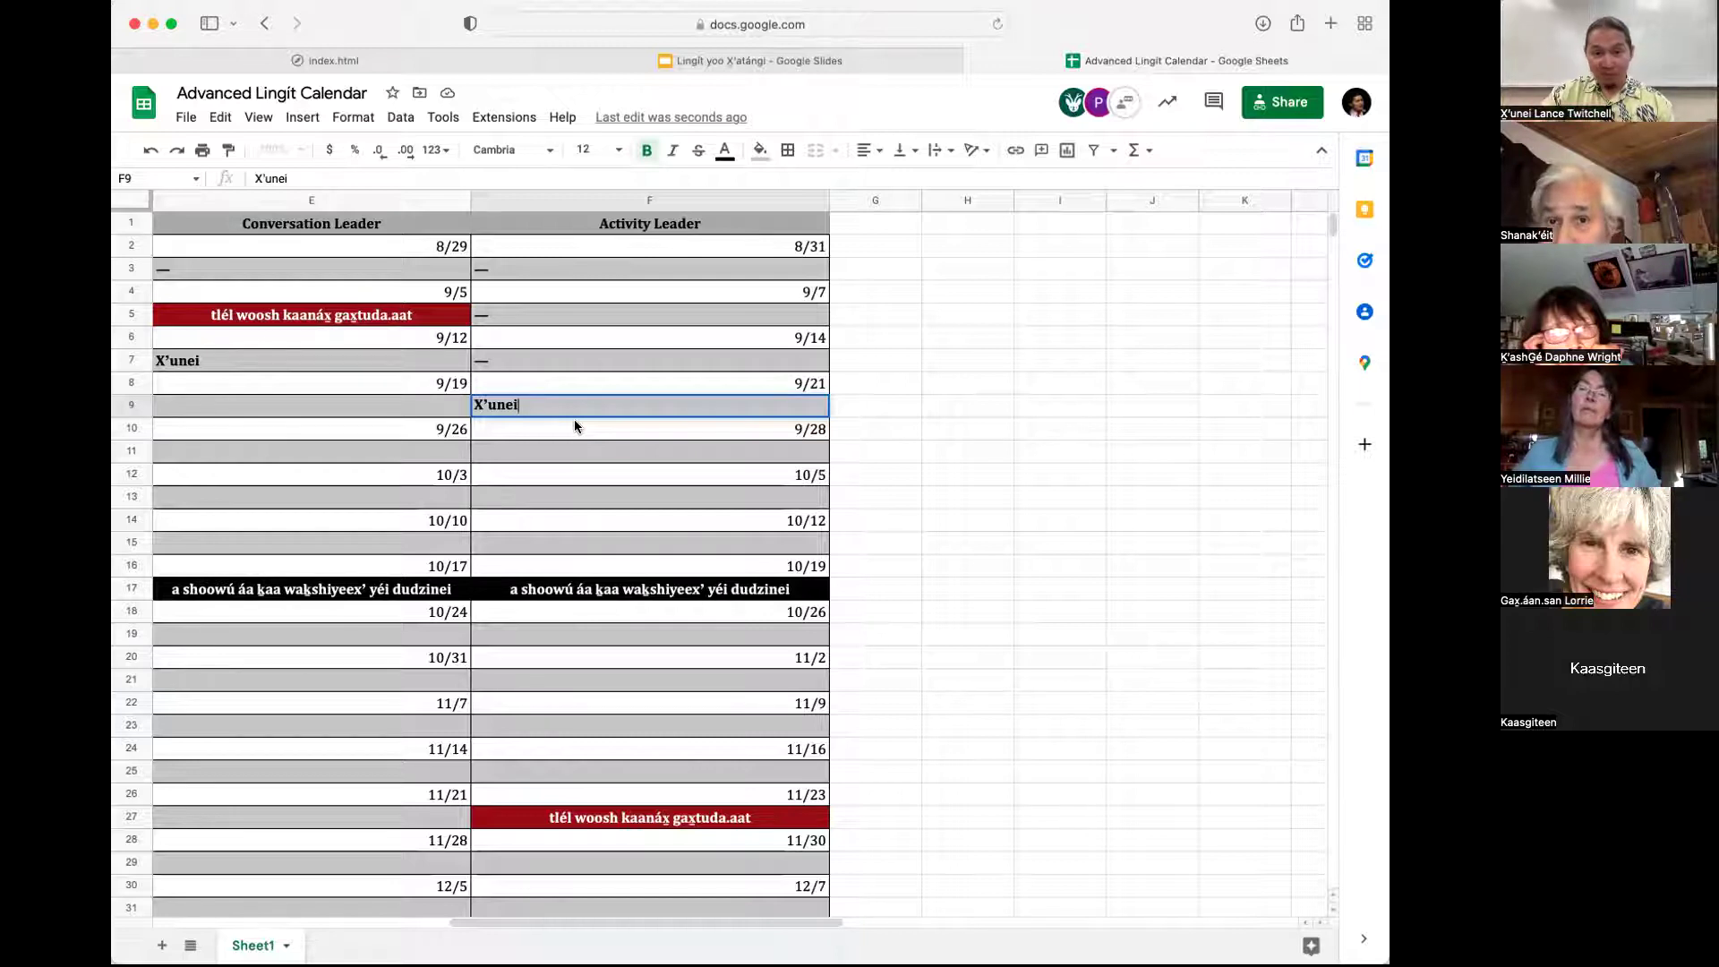
scroll(574, 423, "left", 10)
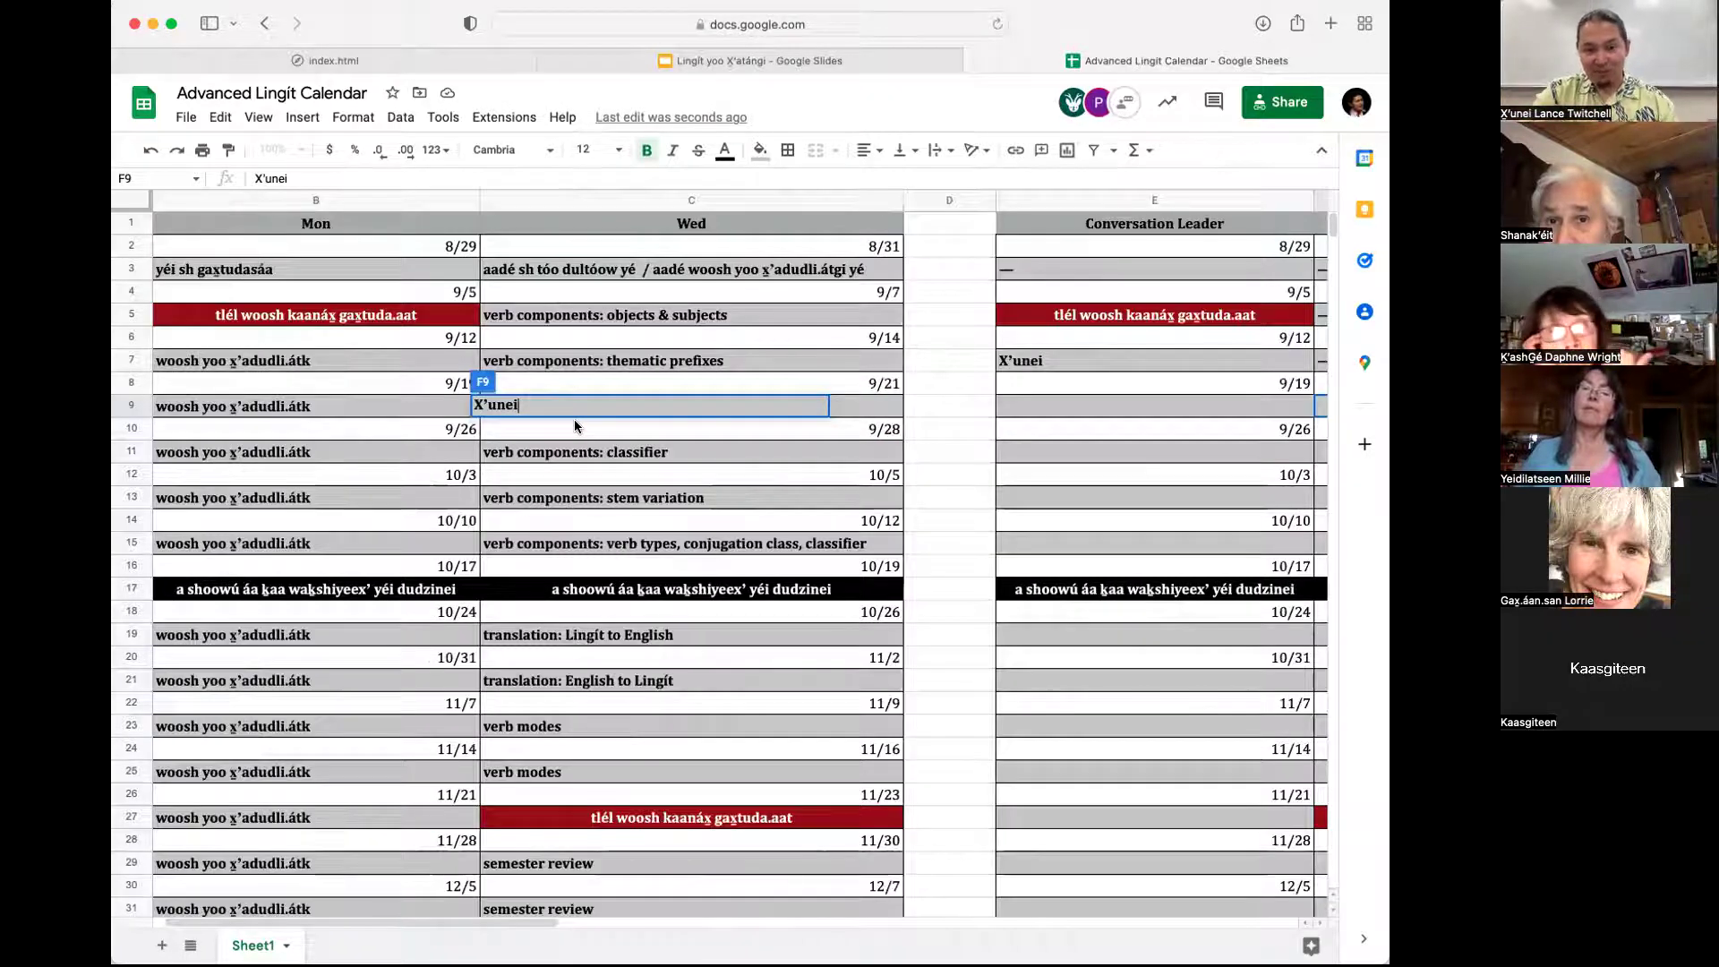
key("Return")
scroll(503, 442, "left", 10)
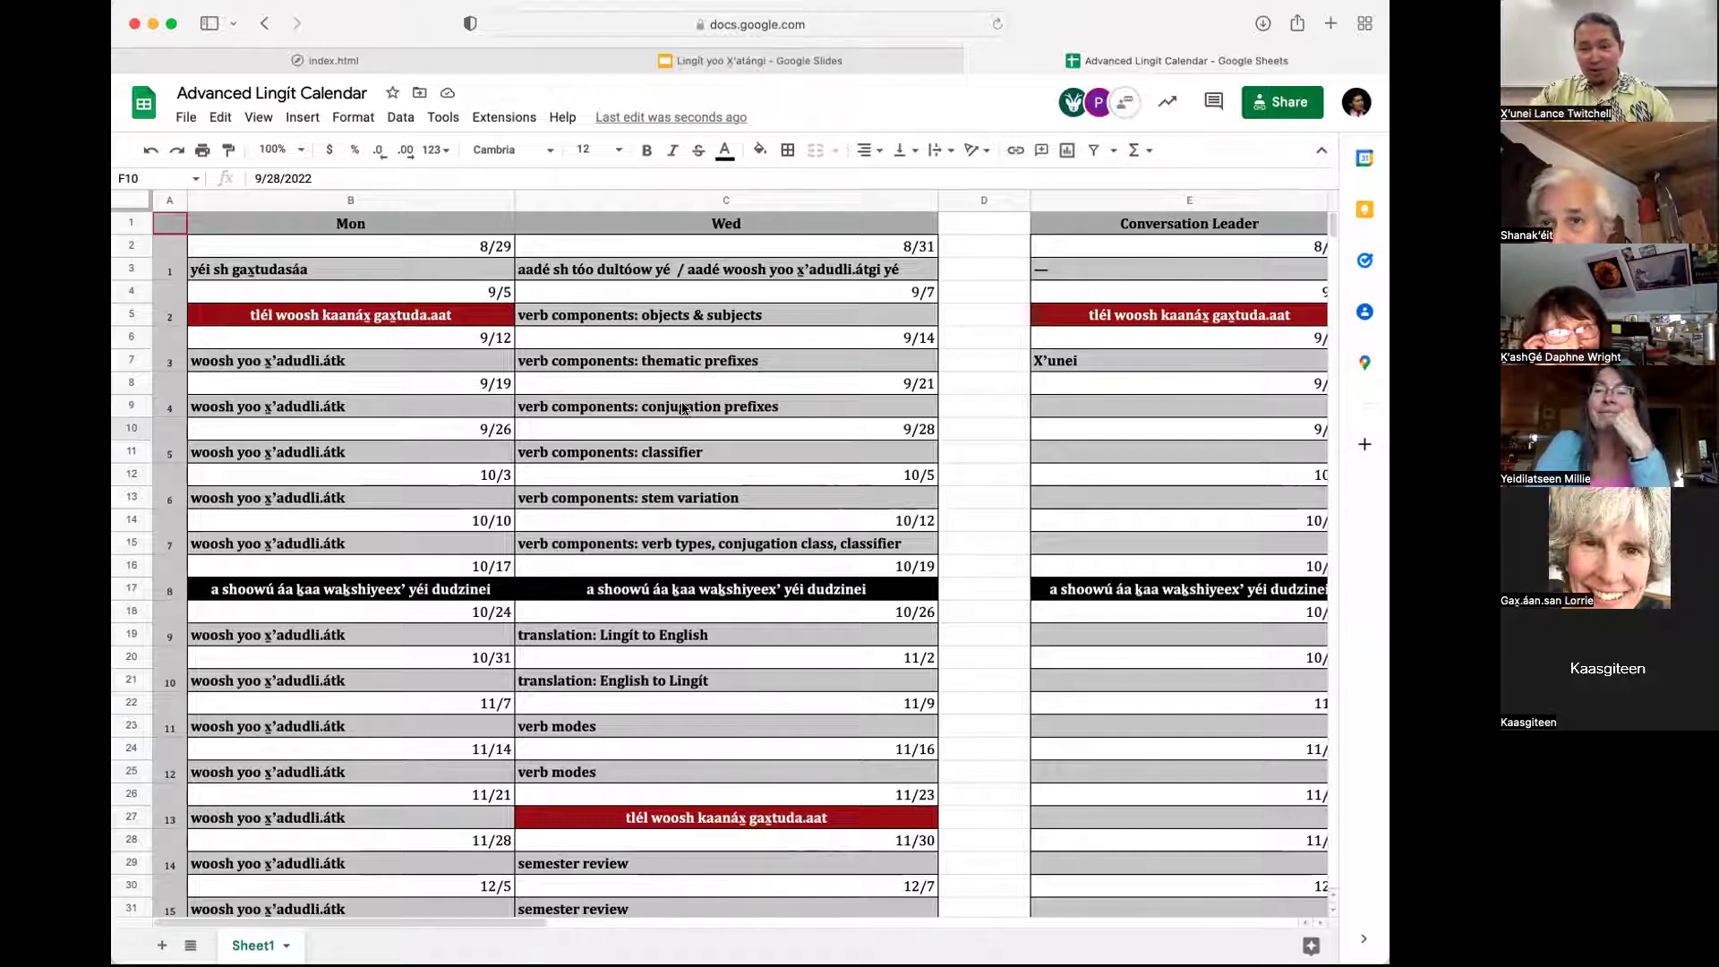
scroll(682, 408, "right", 10)
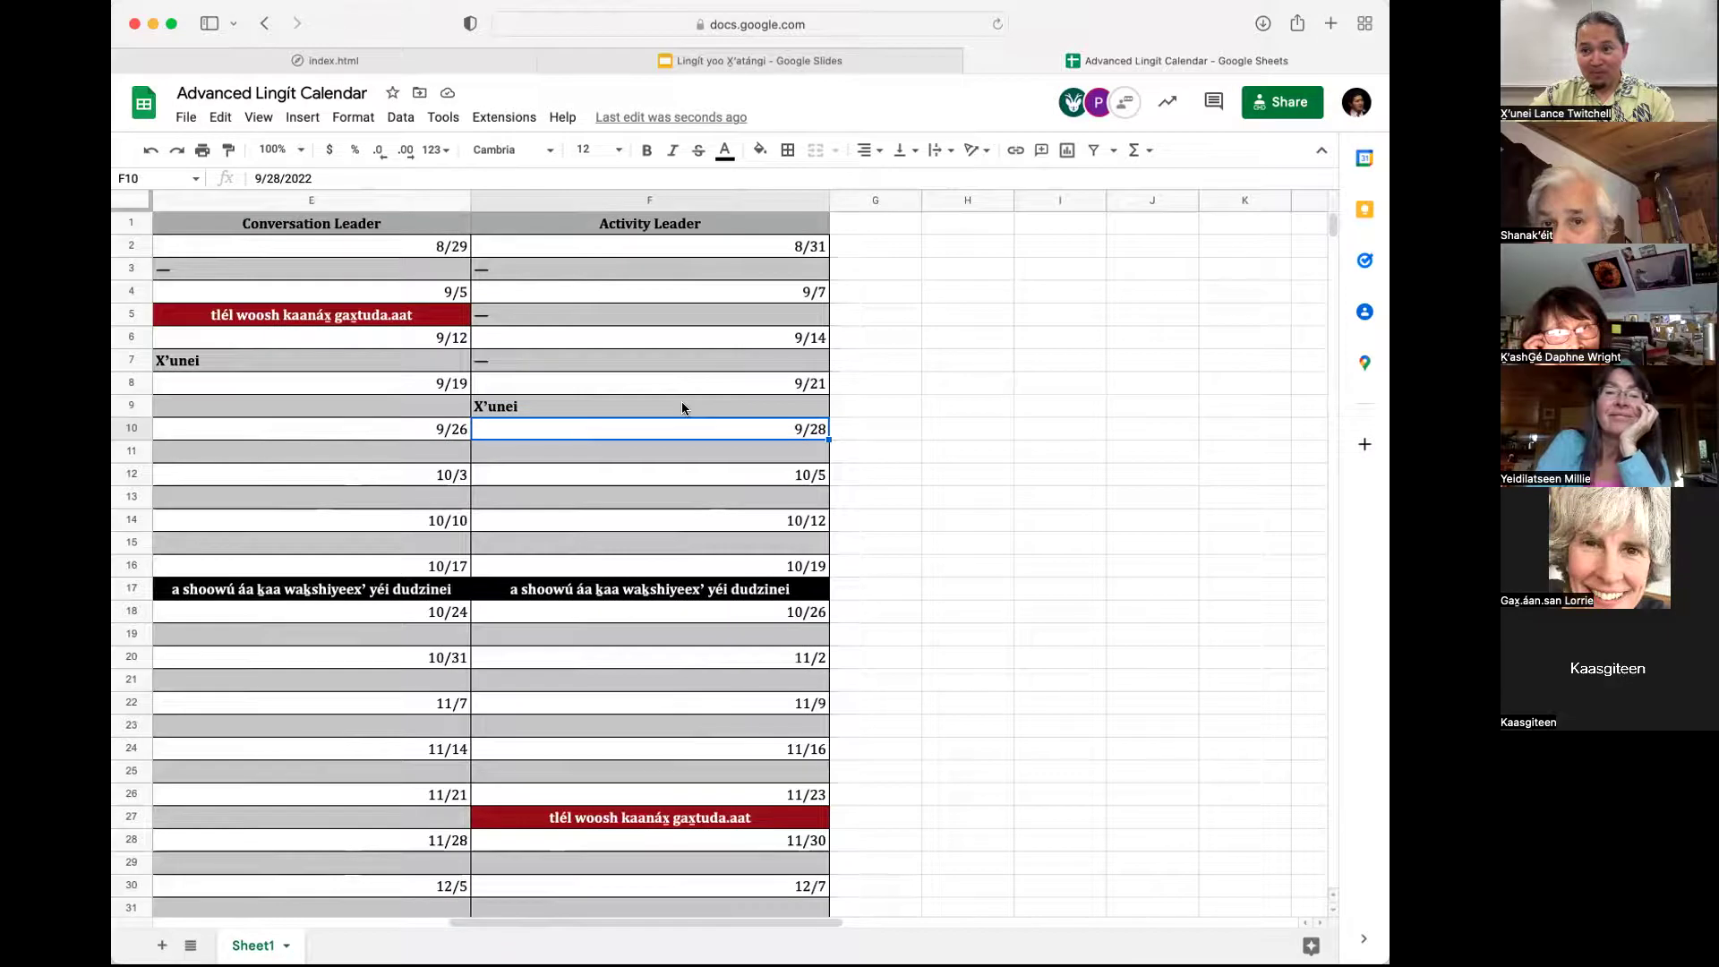
scroll(682, 408, "left", 3)
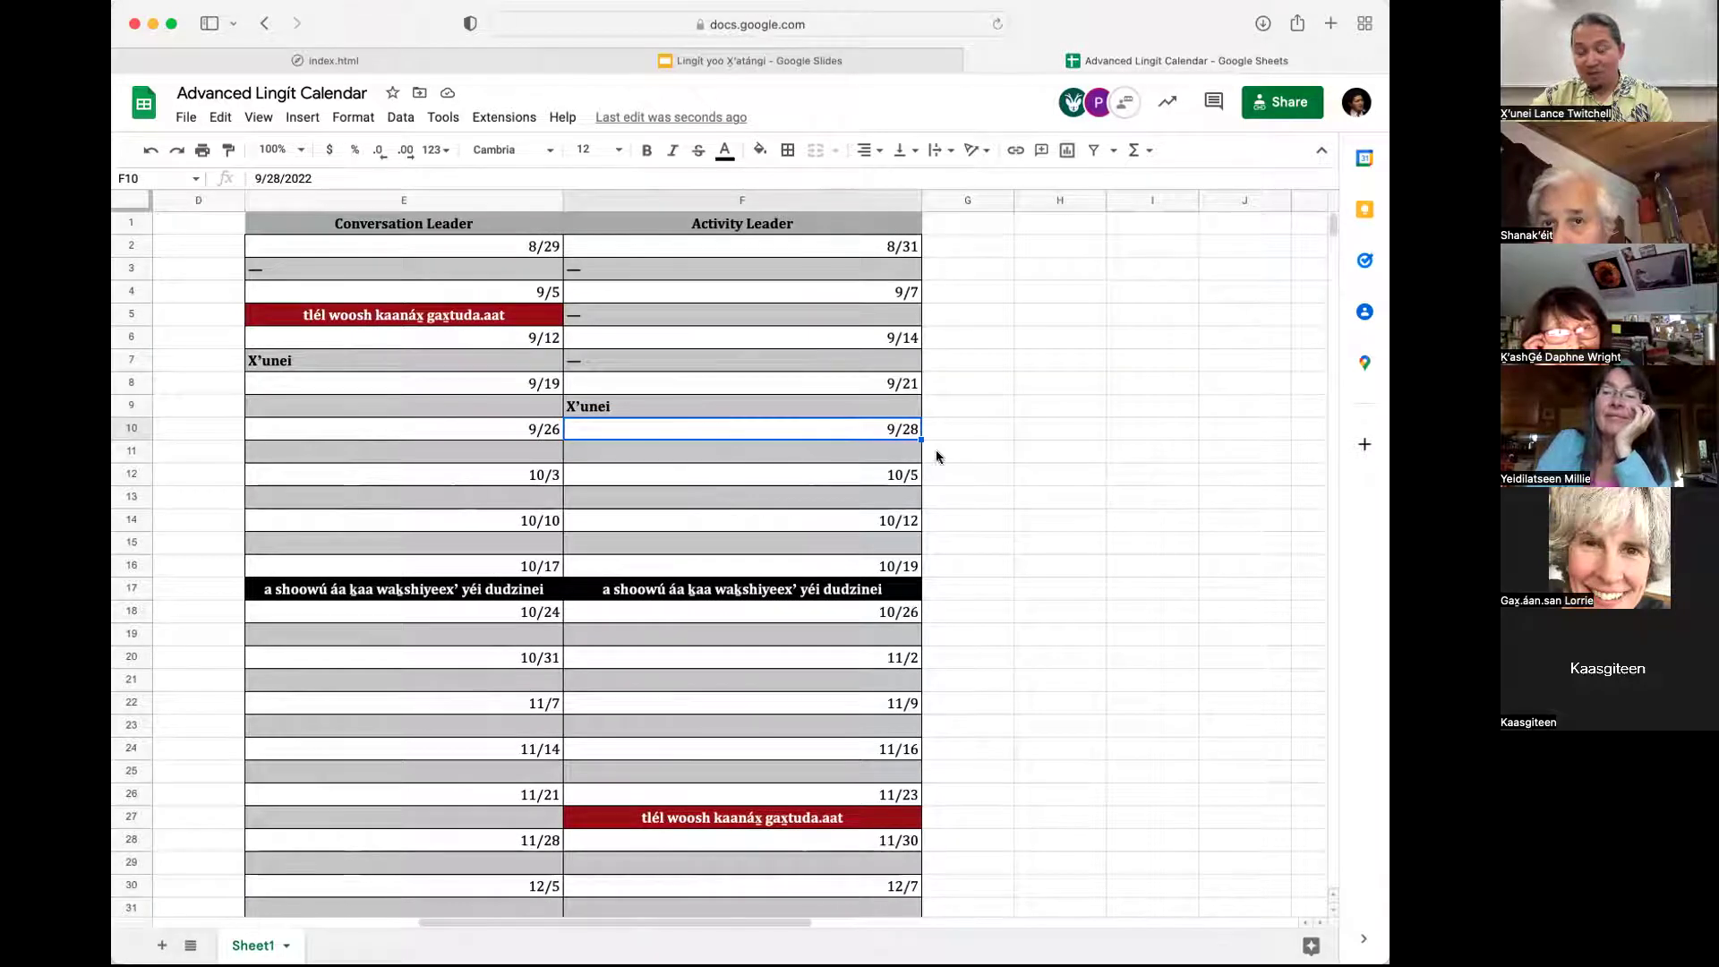
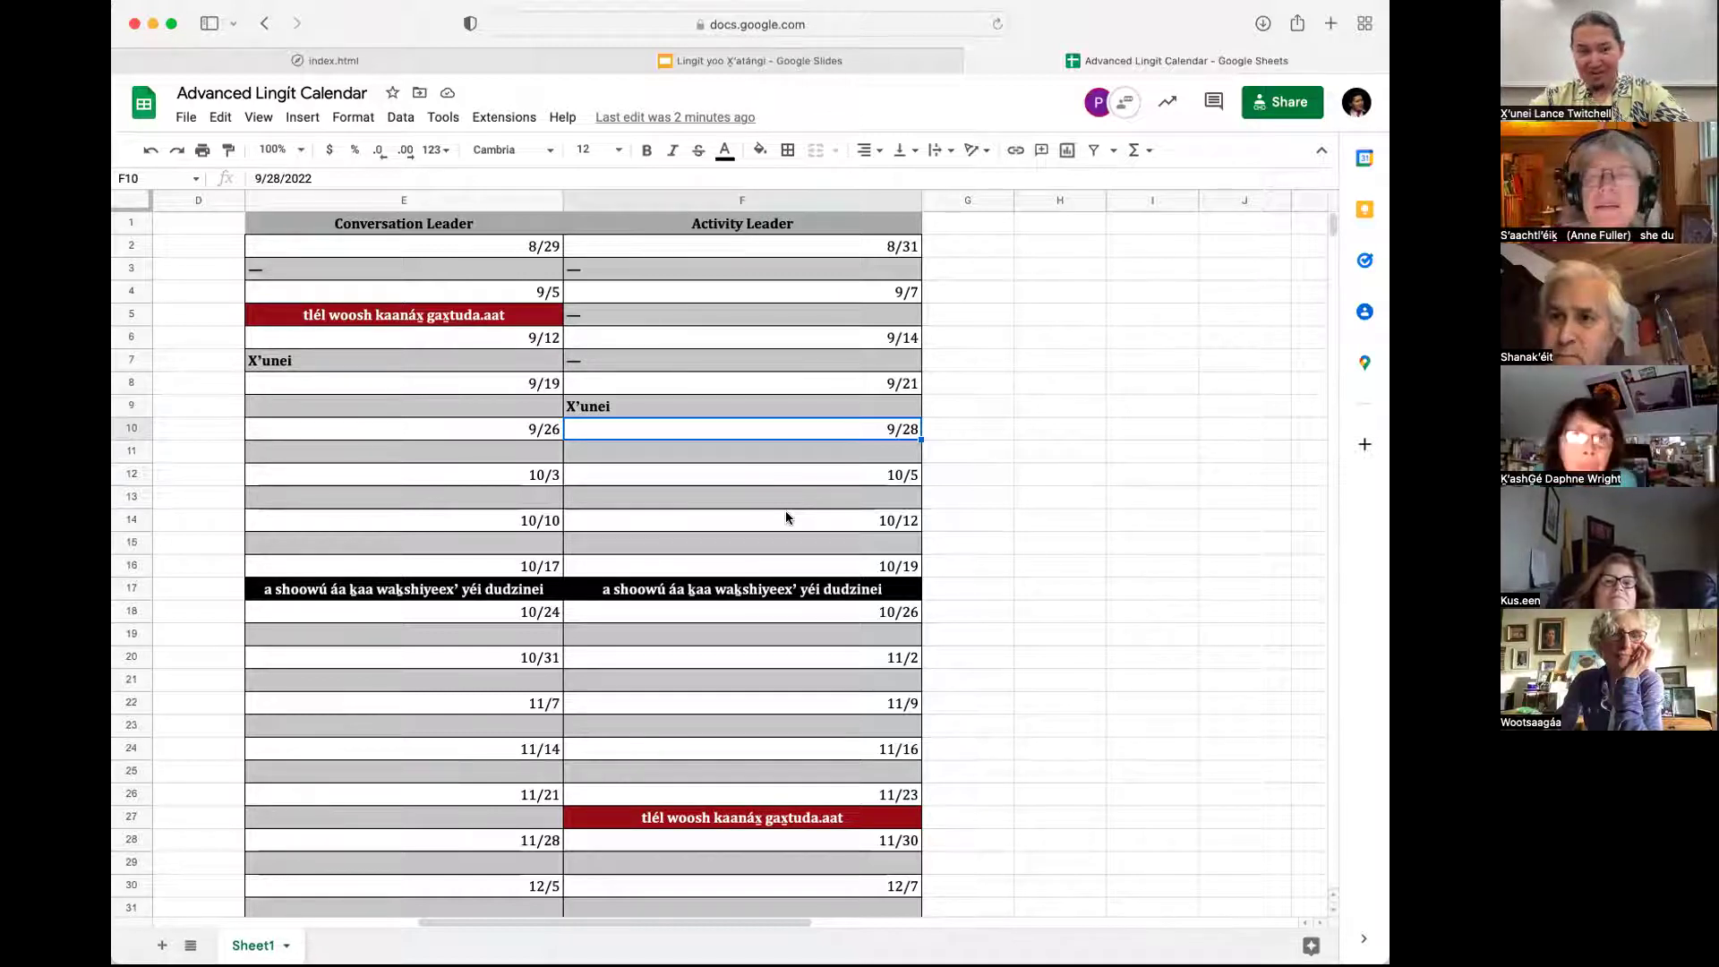
scroll(786, 517, "down", 1)
scroll(786, 518, "up", 2)
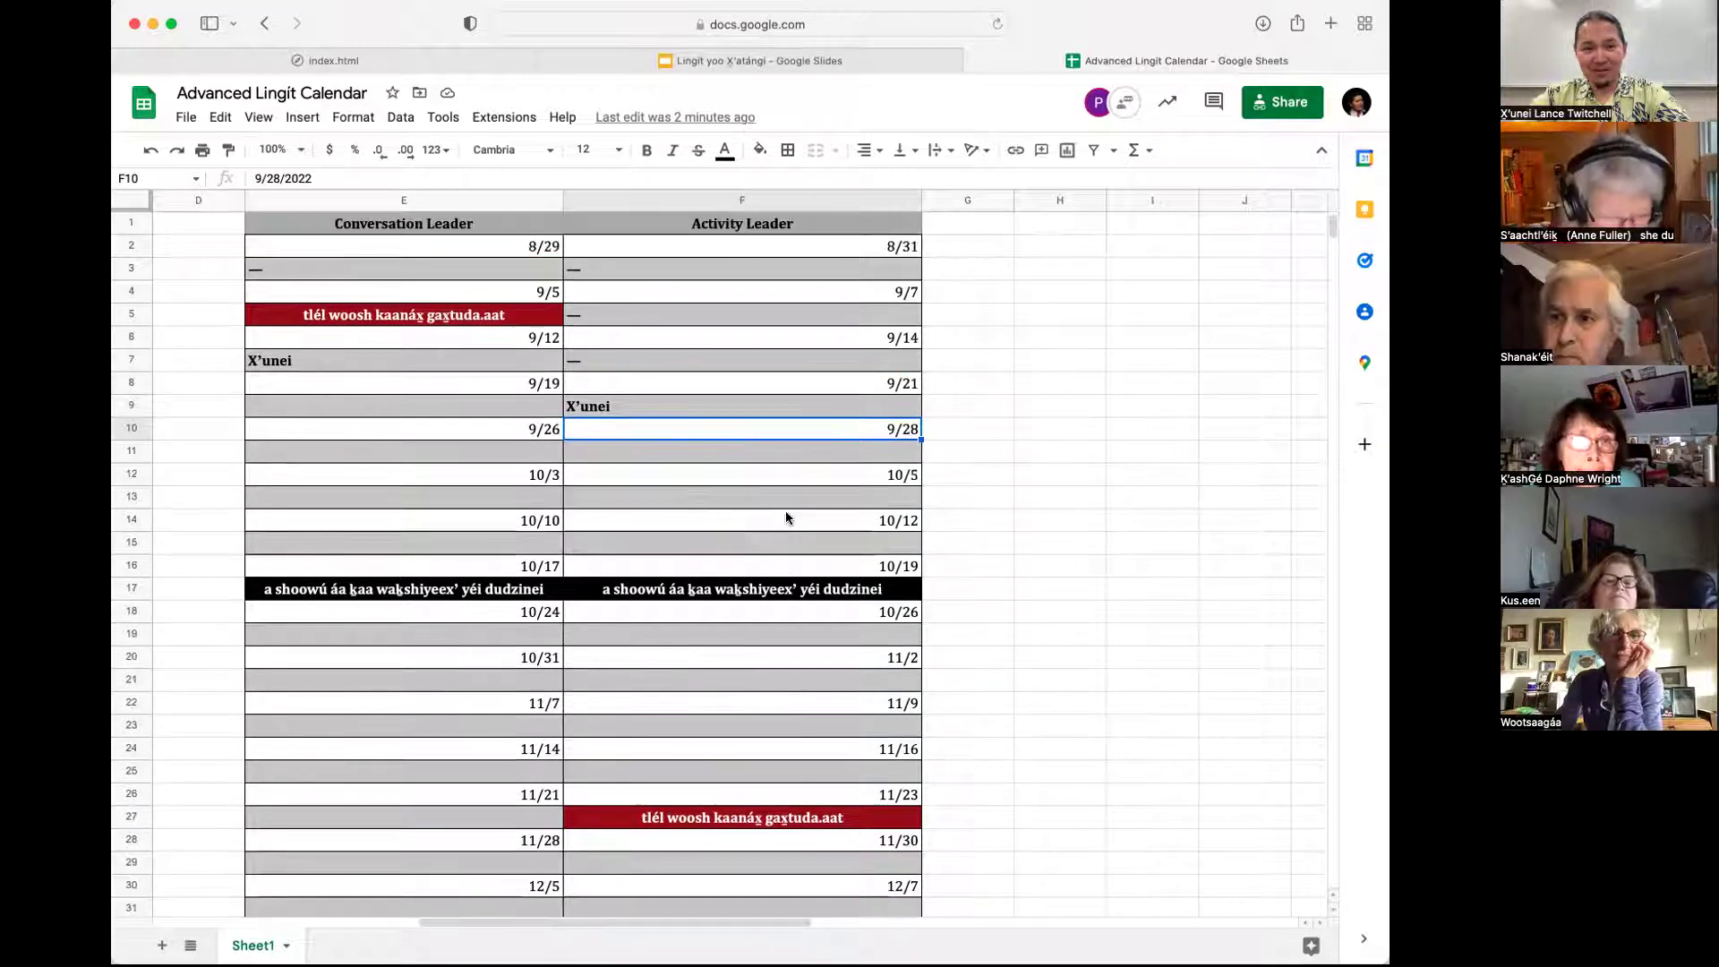
Review the open Conversation Leader and Activity Leader slots from 9/19 through the last class dates in December
left_click(444, 368)
key("Down")
key("Down")
key("Down")
key("Down")
key("Down")
key("Down")
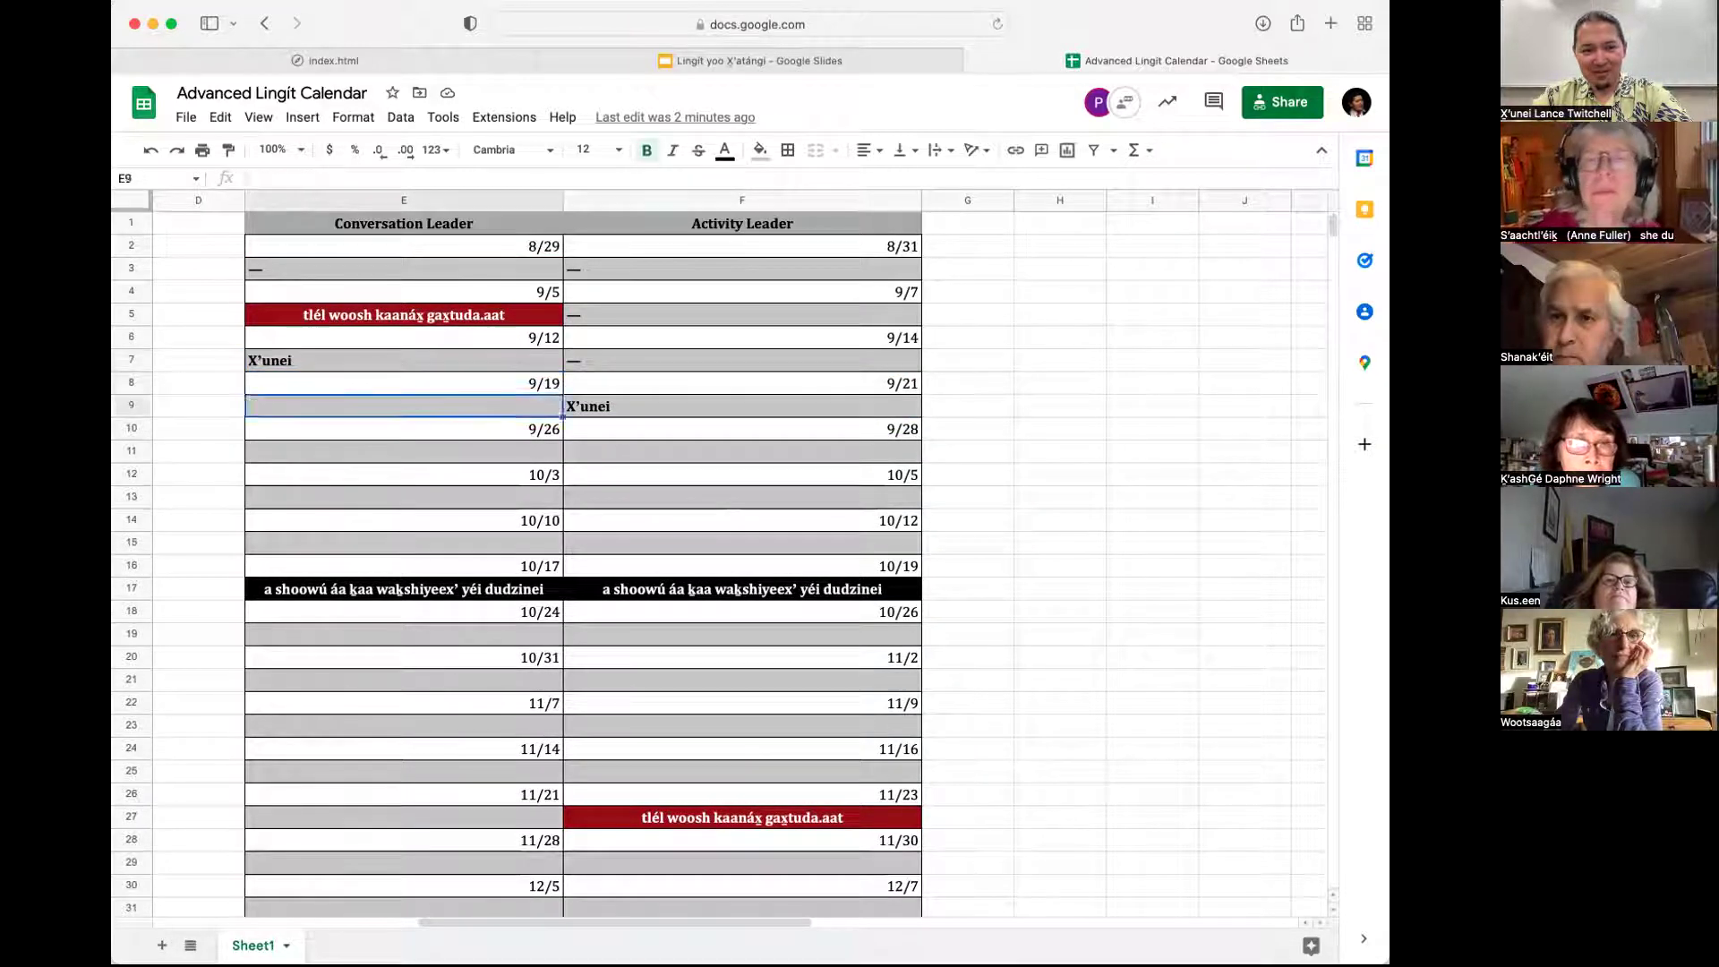
key("Down")
key("Down")
key("Down")
key("Down")
key("Down")
key("Down")
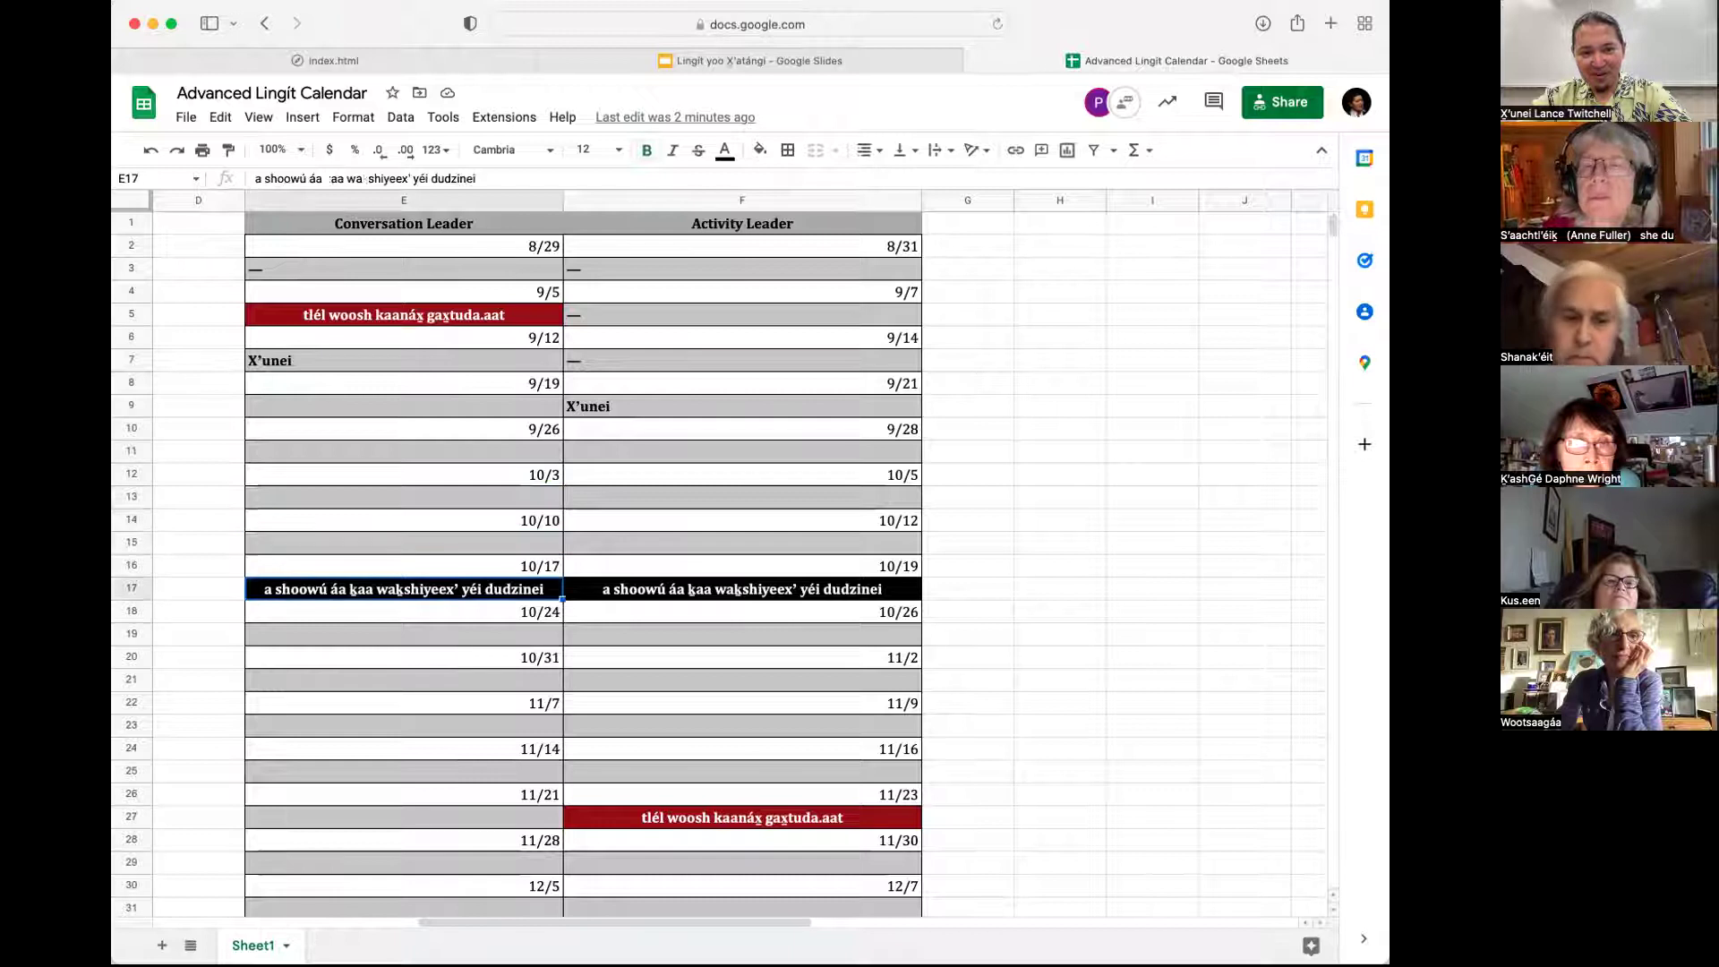
key("Down")
key("Down")
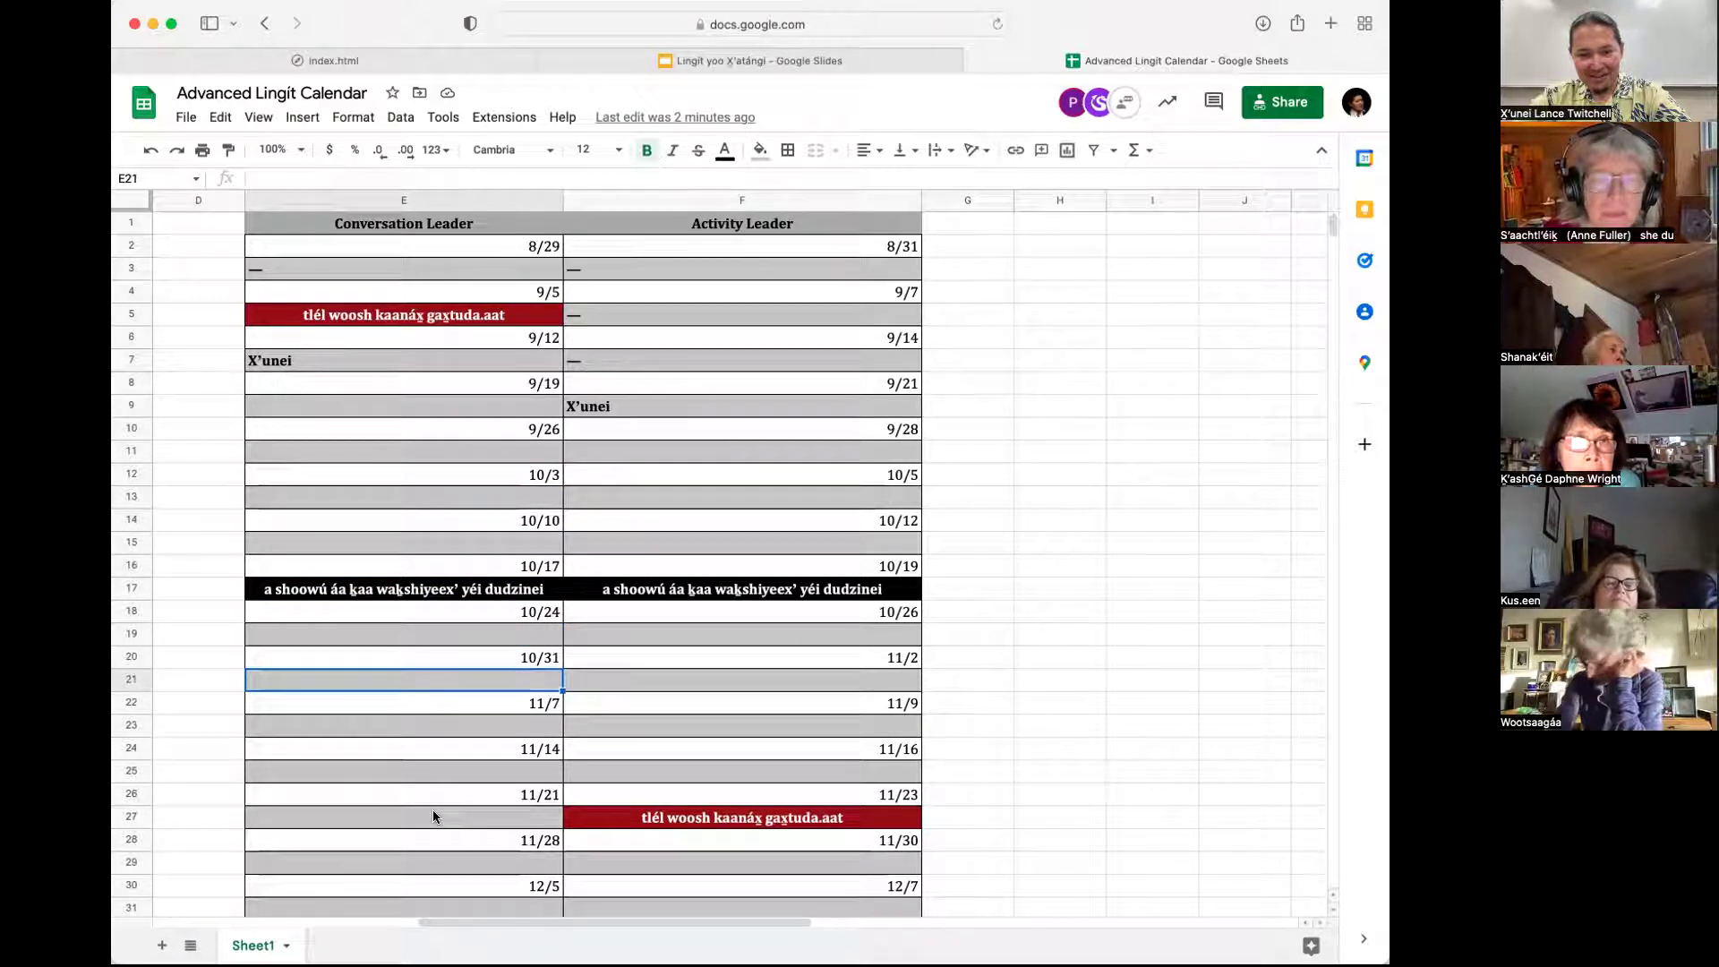
scroll(433, 811, "down", 1)
scroll(433, 837, "down", 2)
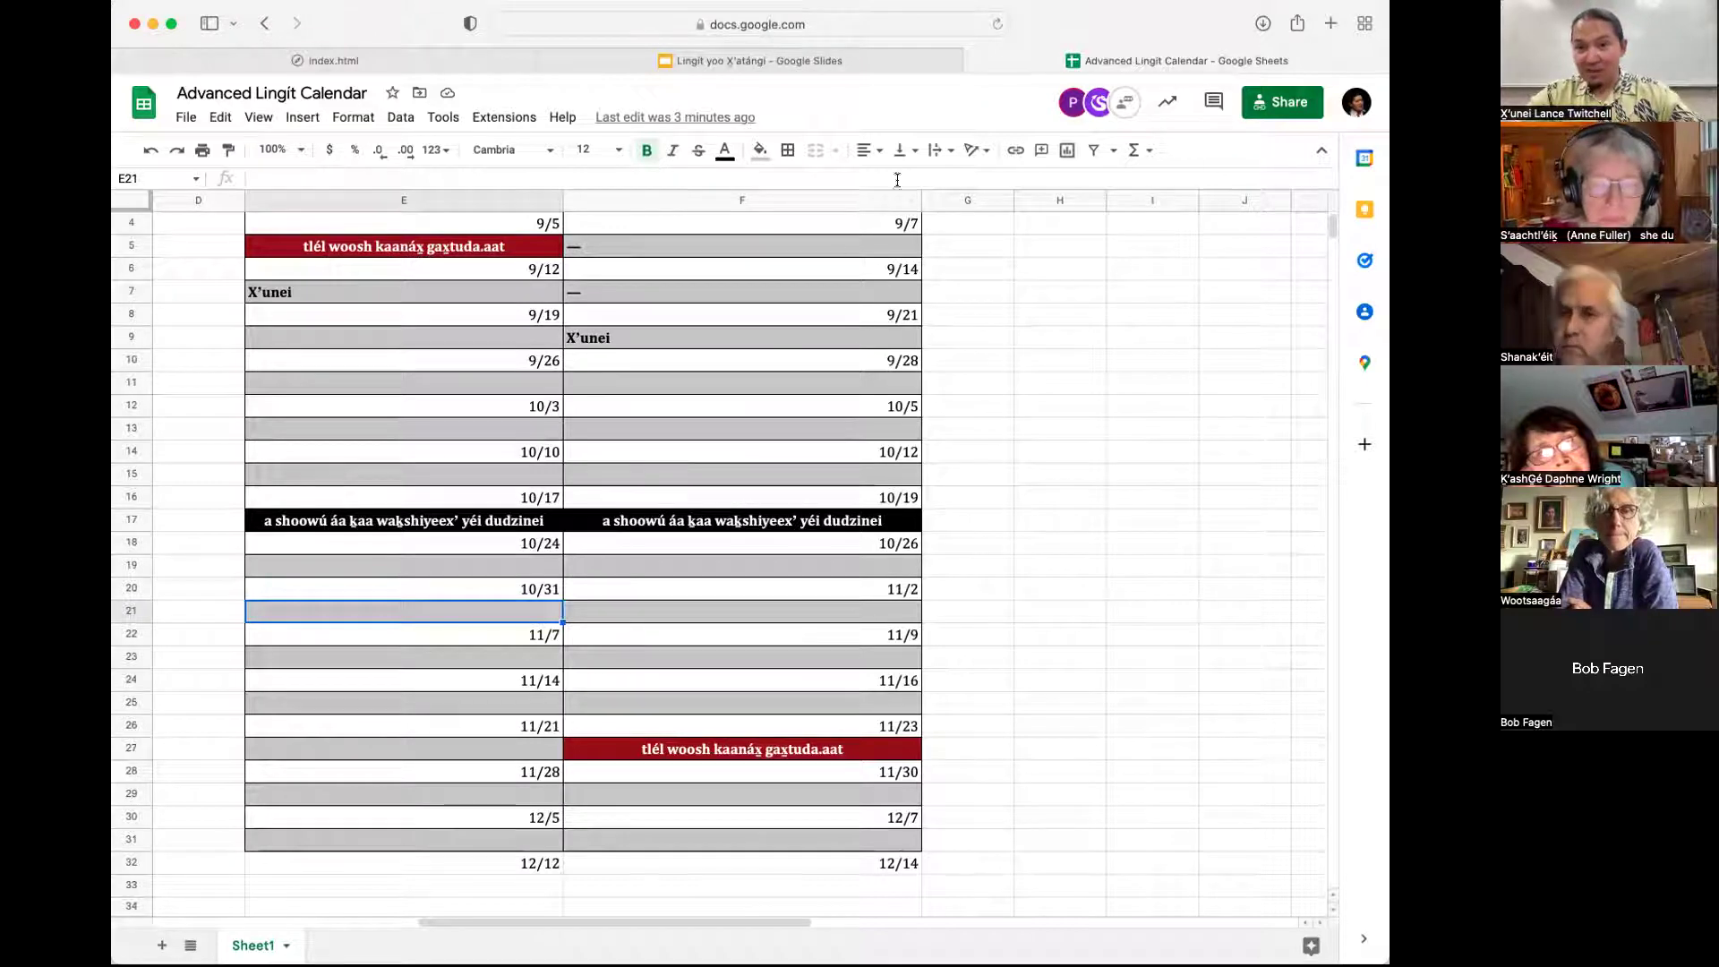
Copy the calendar's sharing link, which gives anyone with the link editor access, and close the sharing settings
left_click(1271, 106)
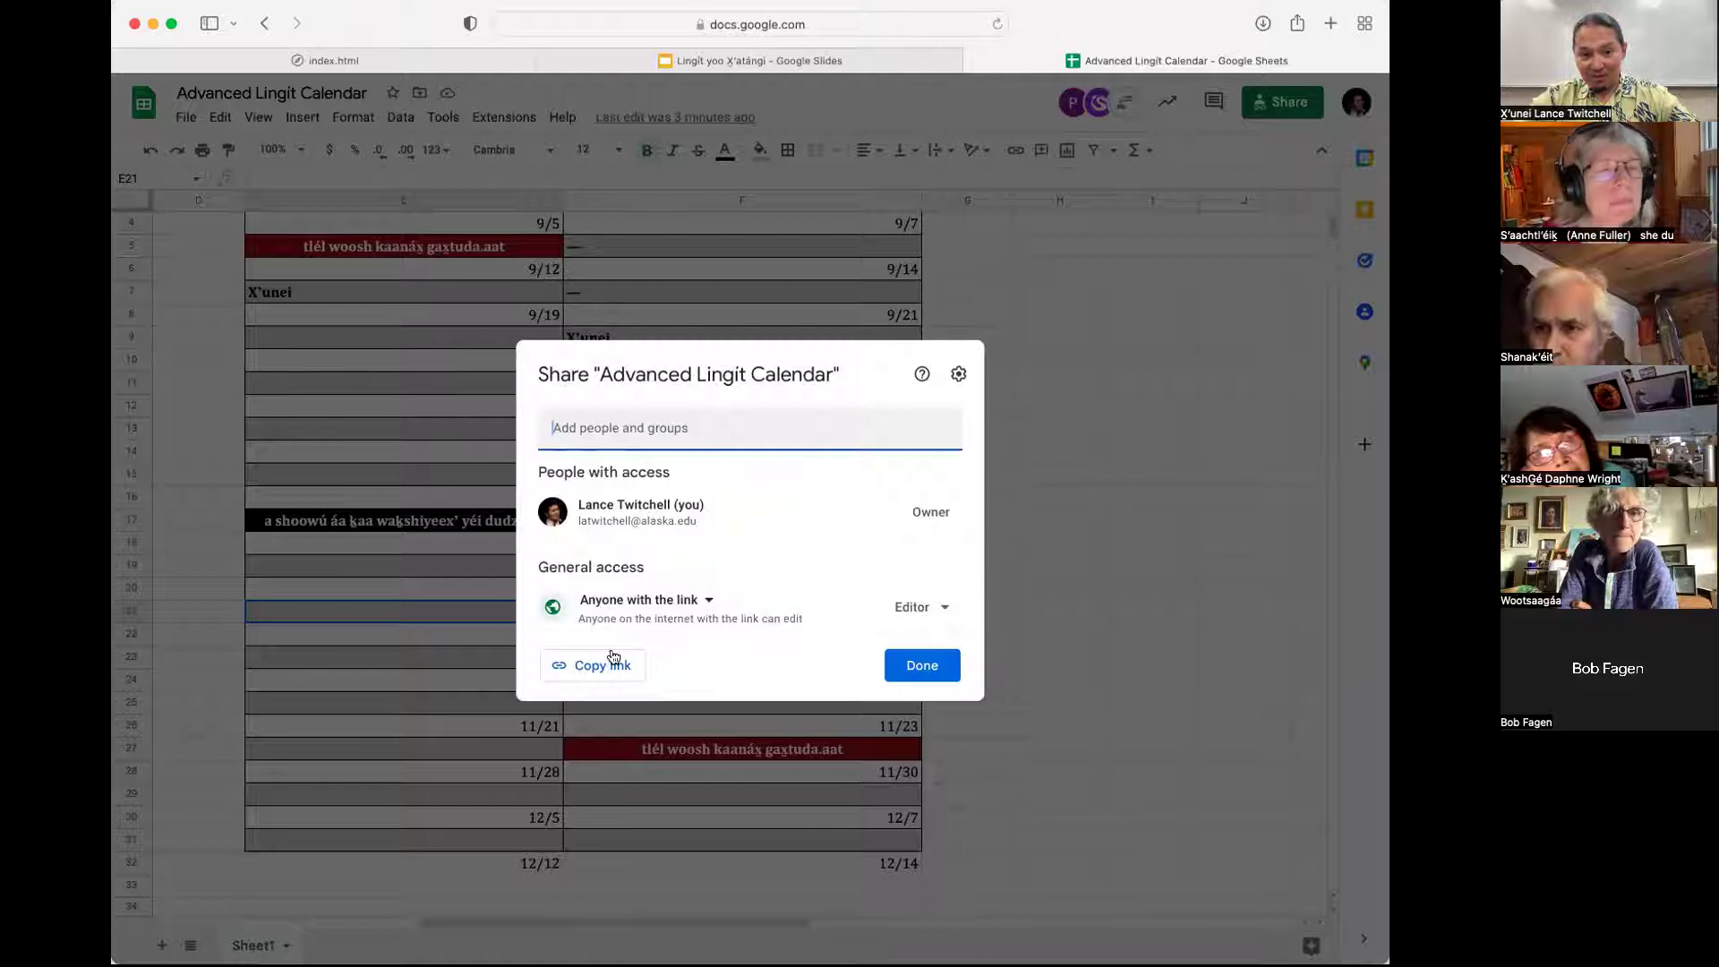
left_click(609, 664)
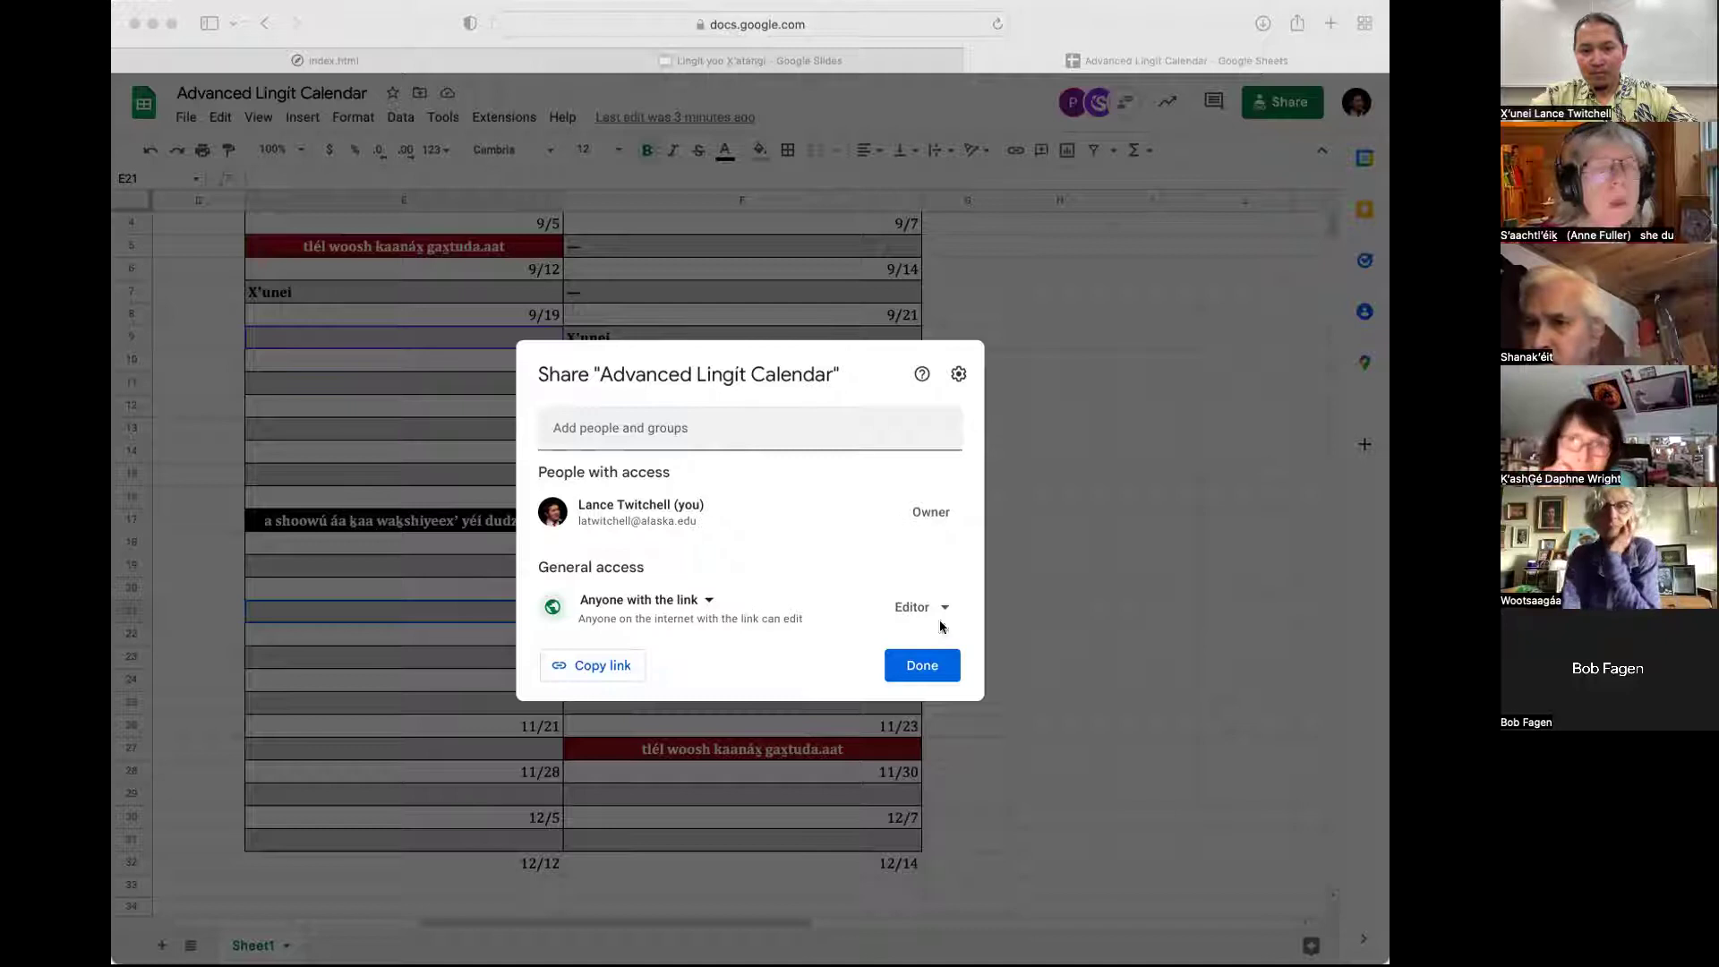
left_click(923, 674)
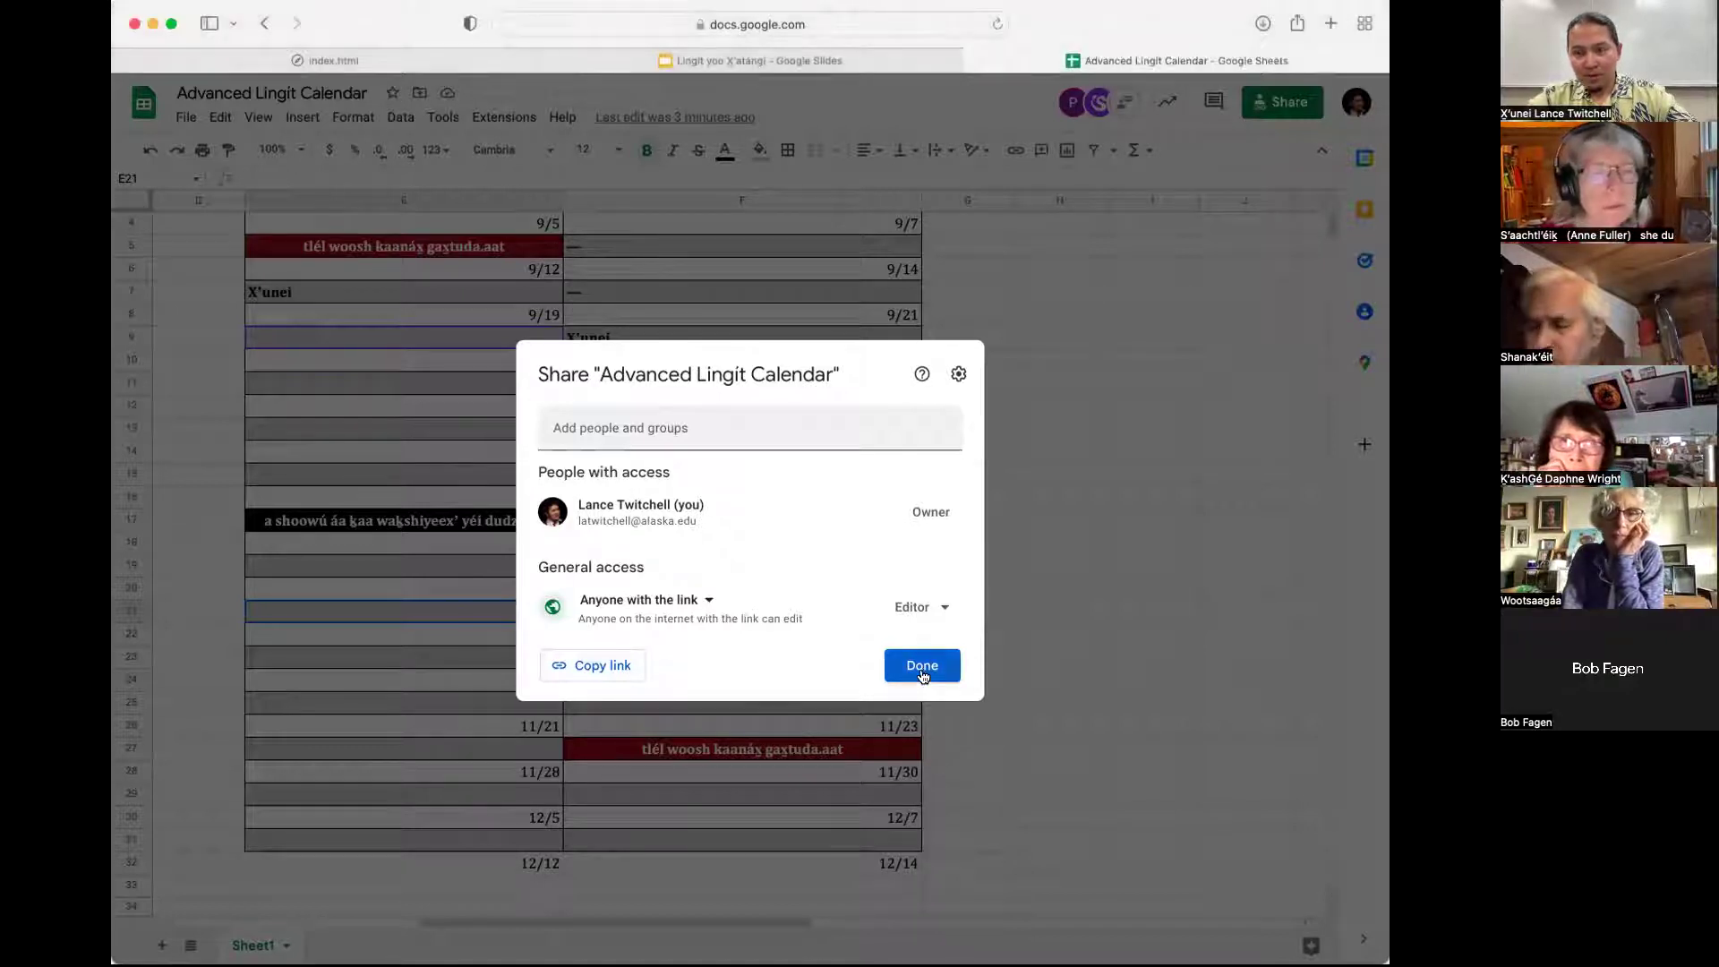
left_click(923, 674)
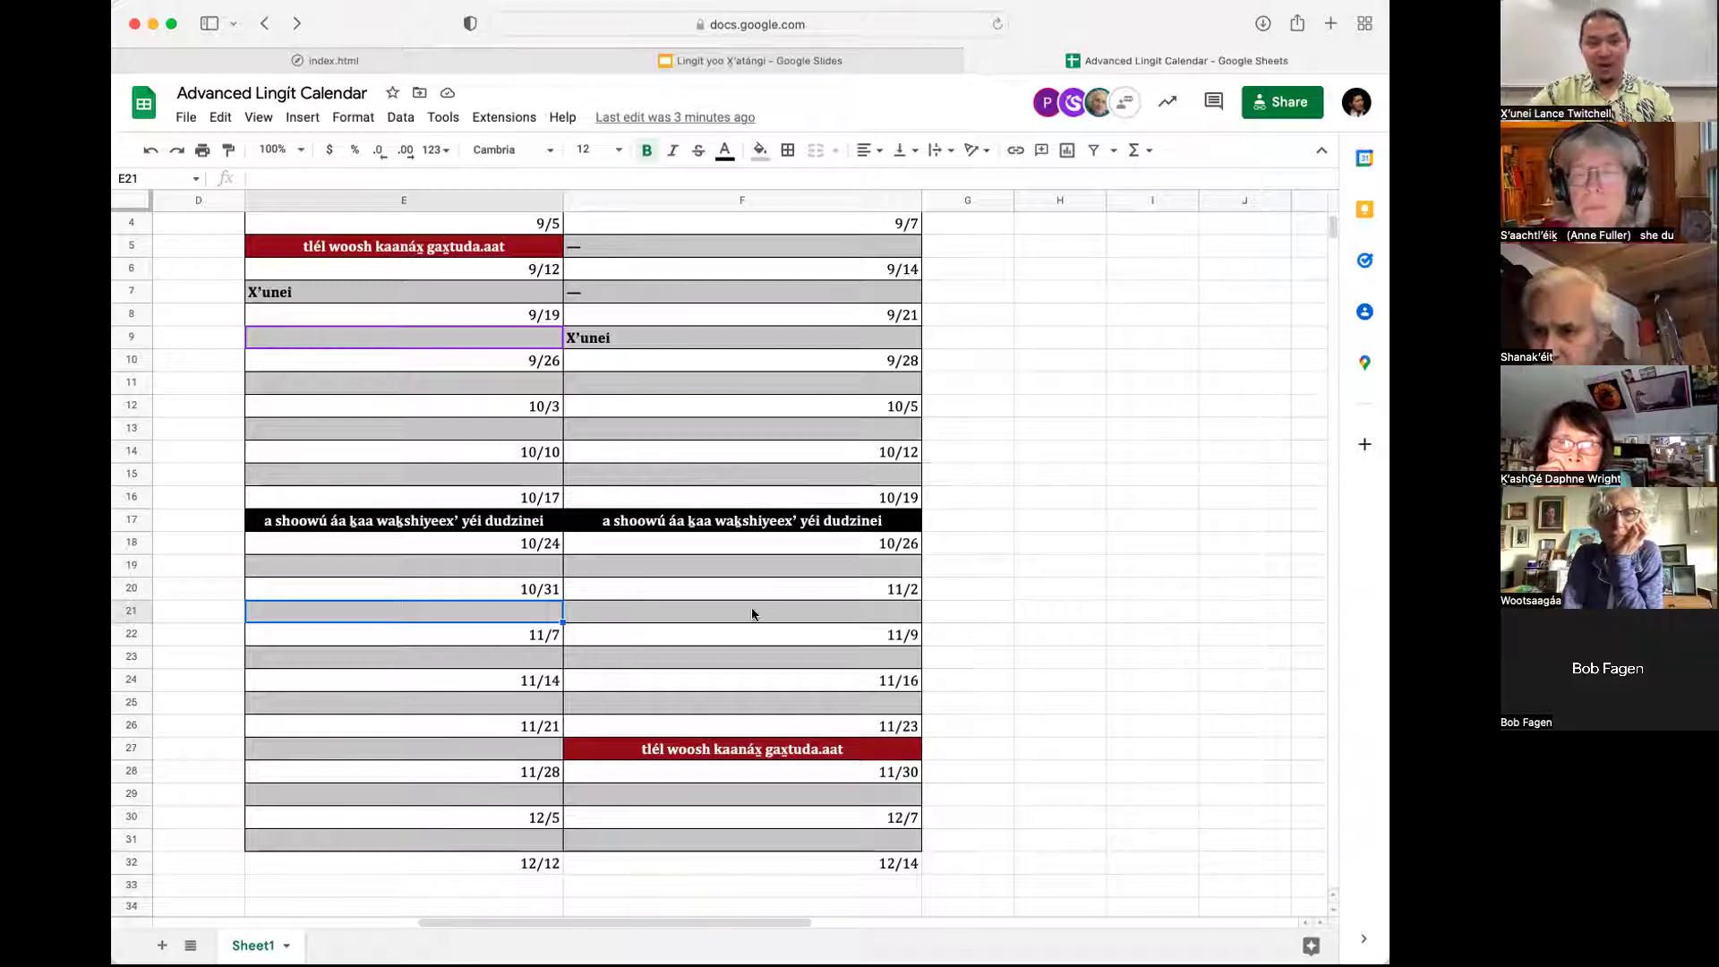
Clear the instructor's name from the 9/21 Activity Leader cell and the 9/12 Conversation Leader cell
left_click(402, 296)
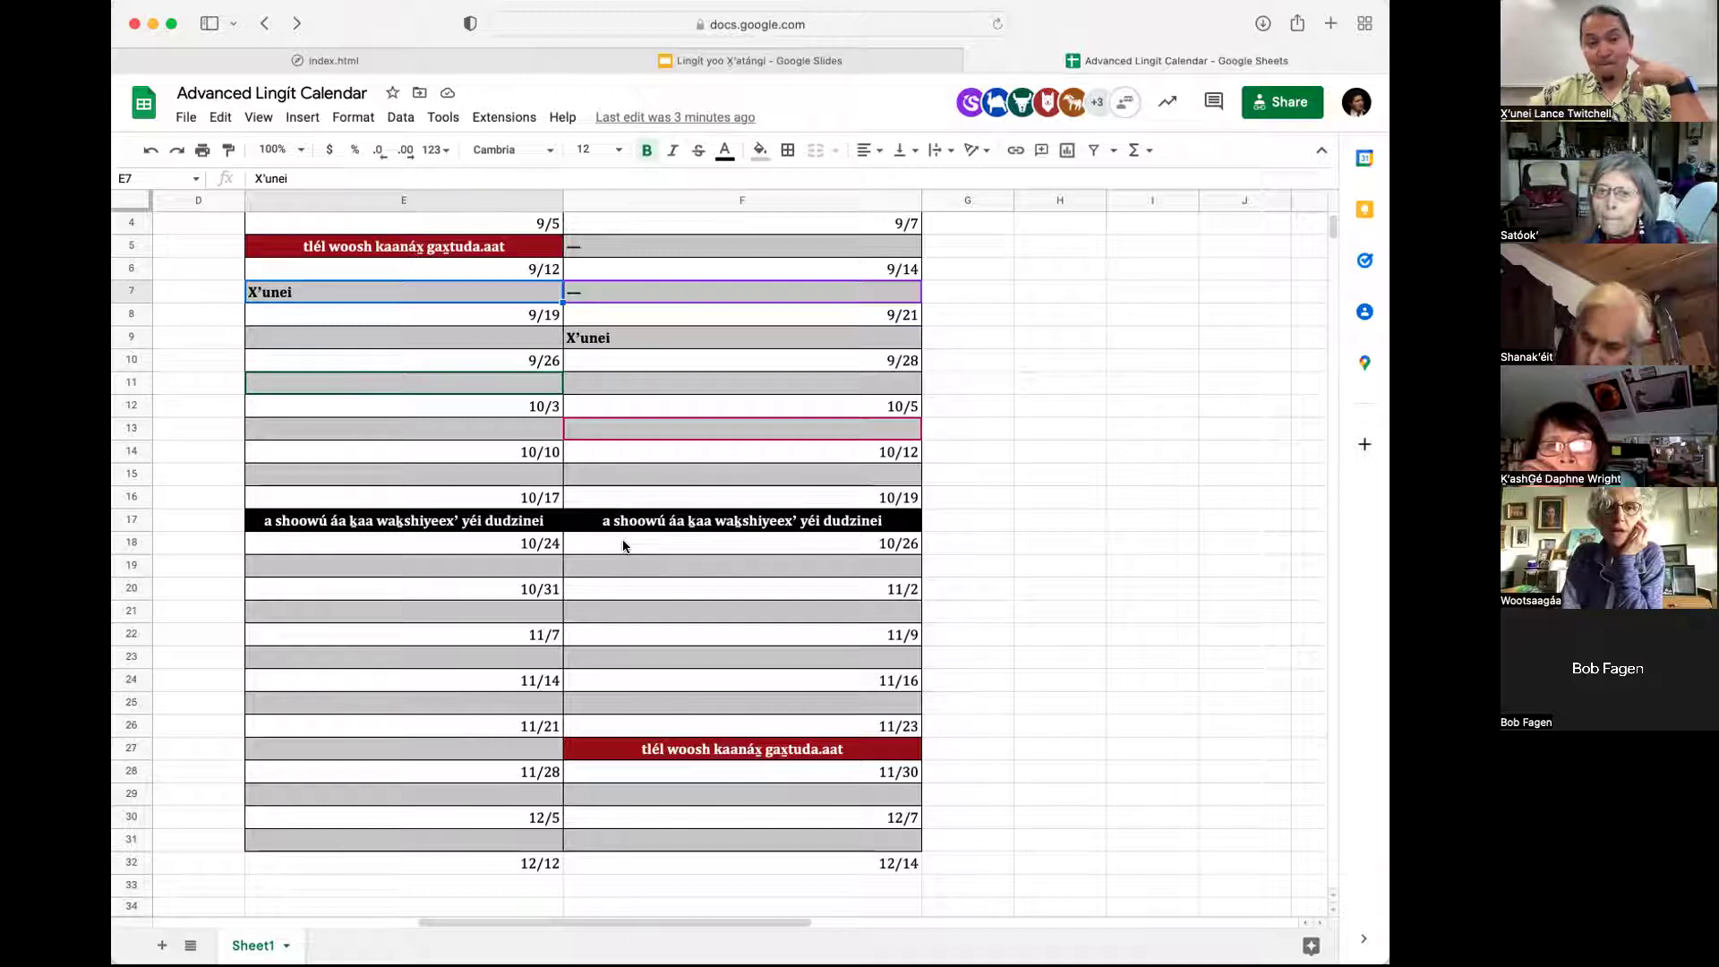
left_click(626, 329)
key("Delete")
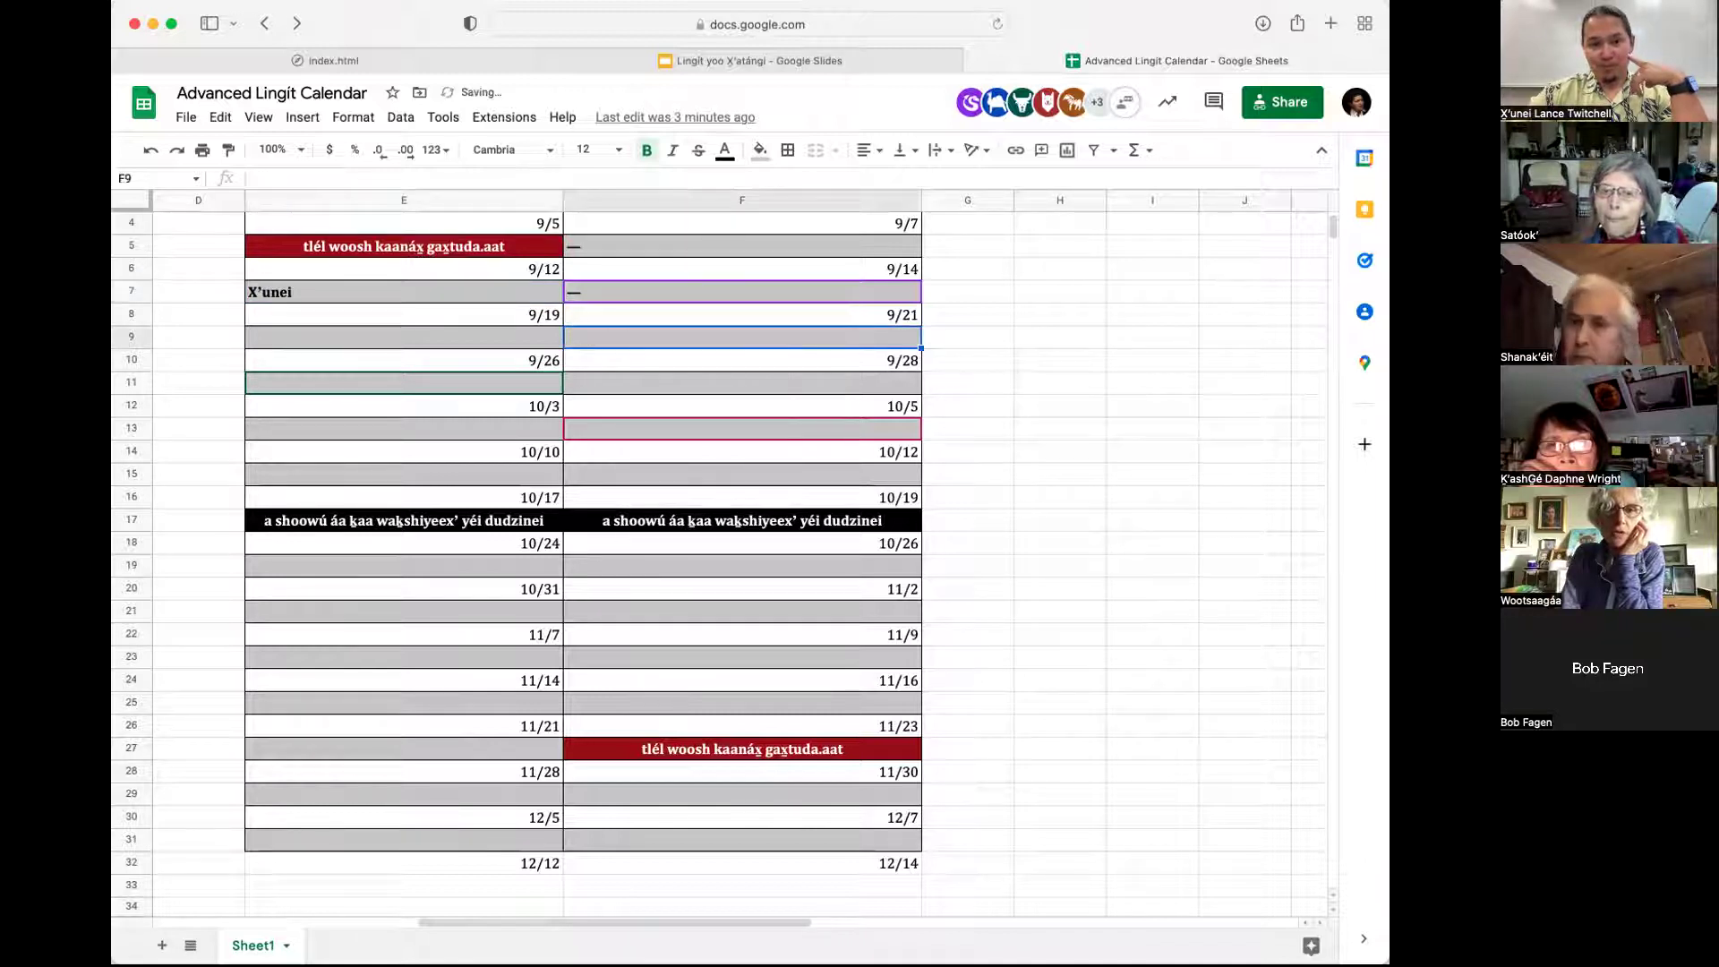
key("Left")
key("Left")
key("Right")
key("Up")
key("Up")
key("Delete")
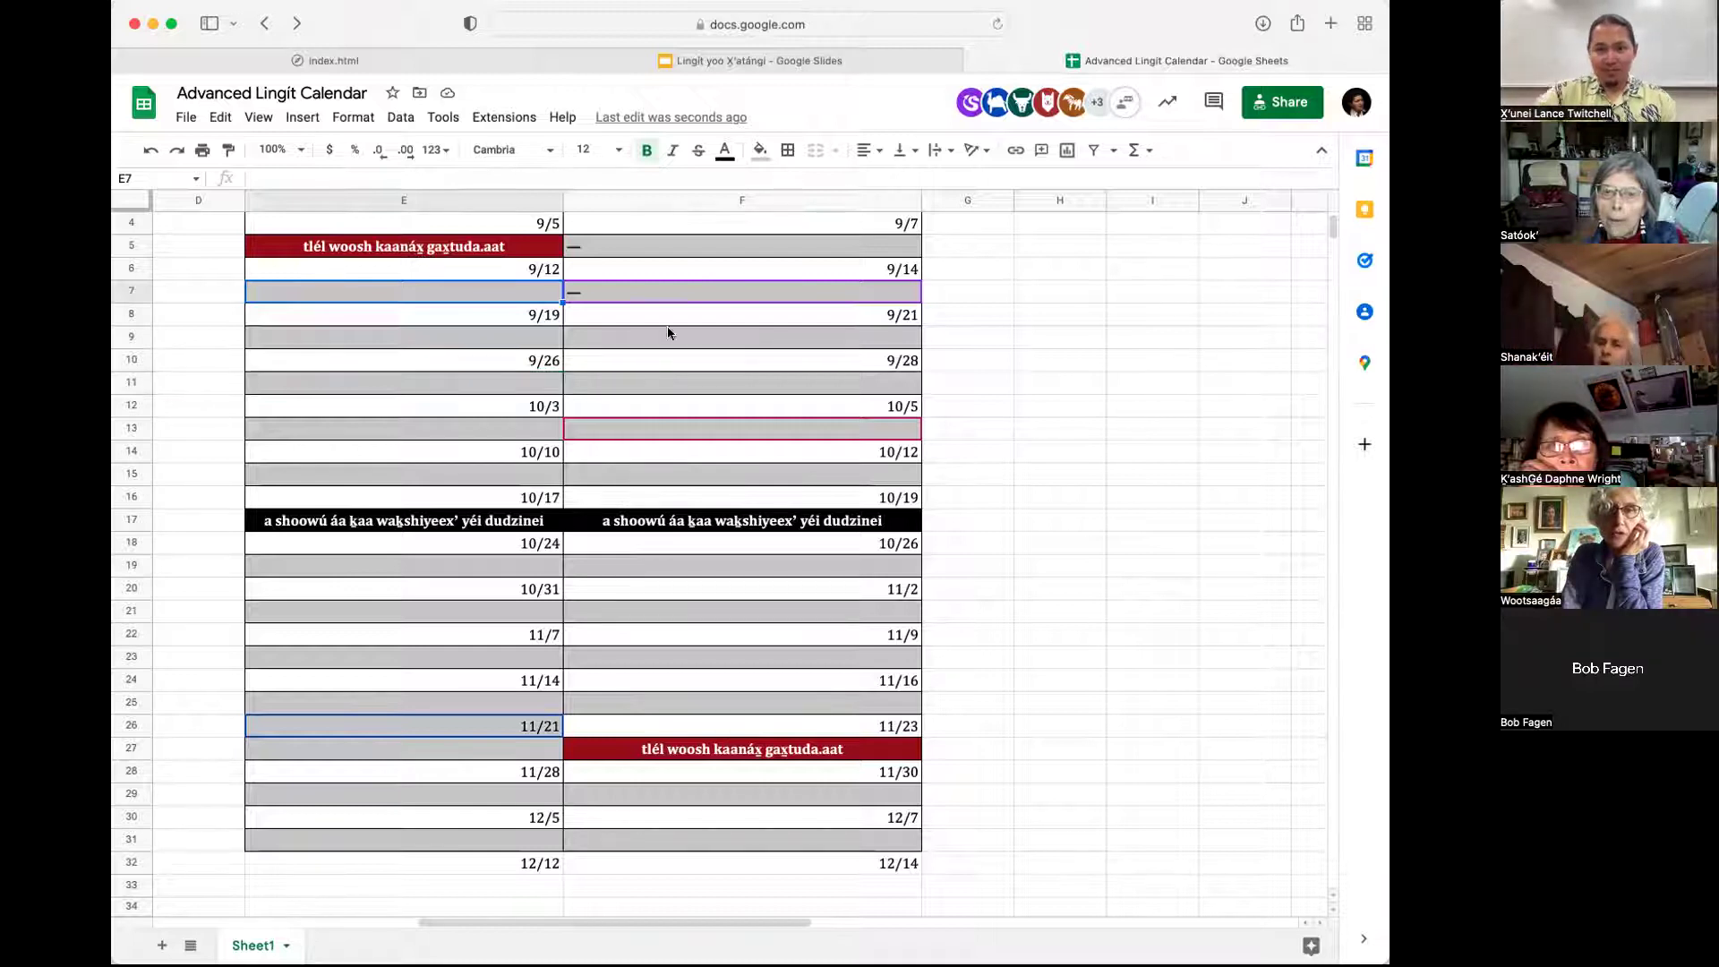
left_click(785, 335)
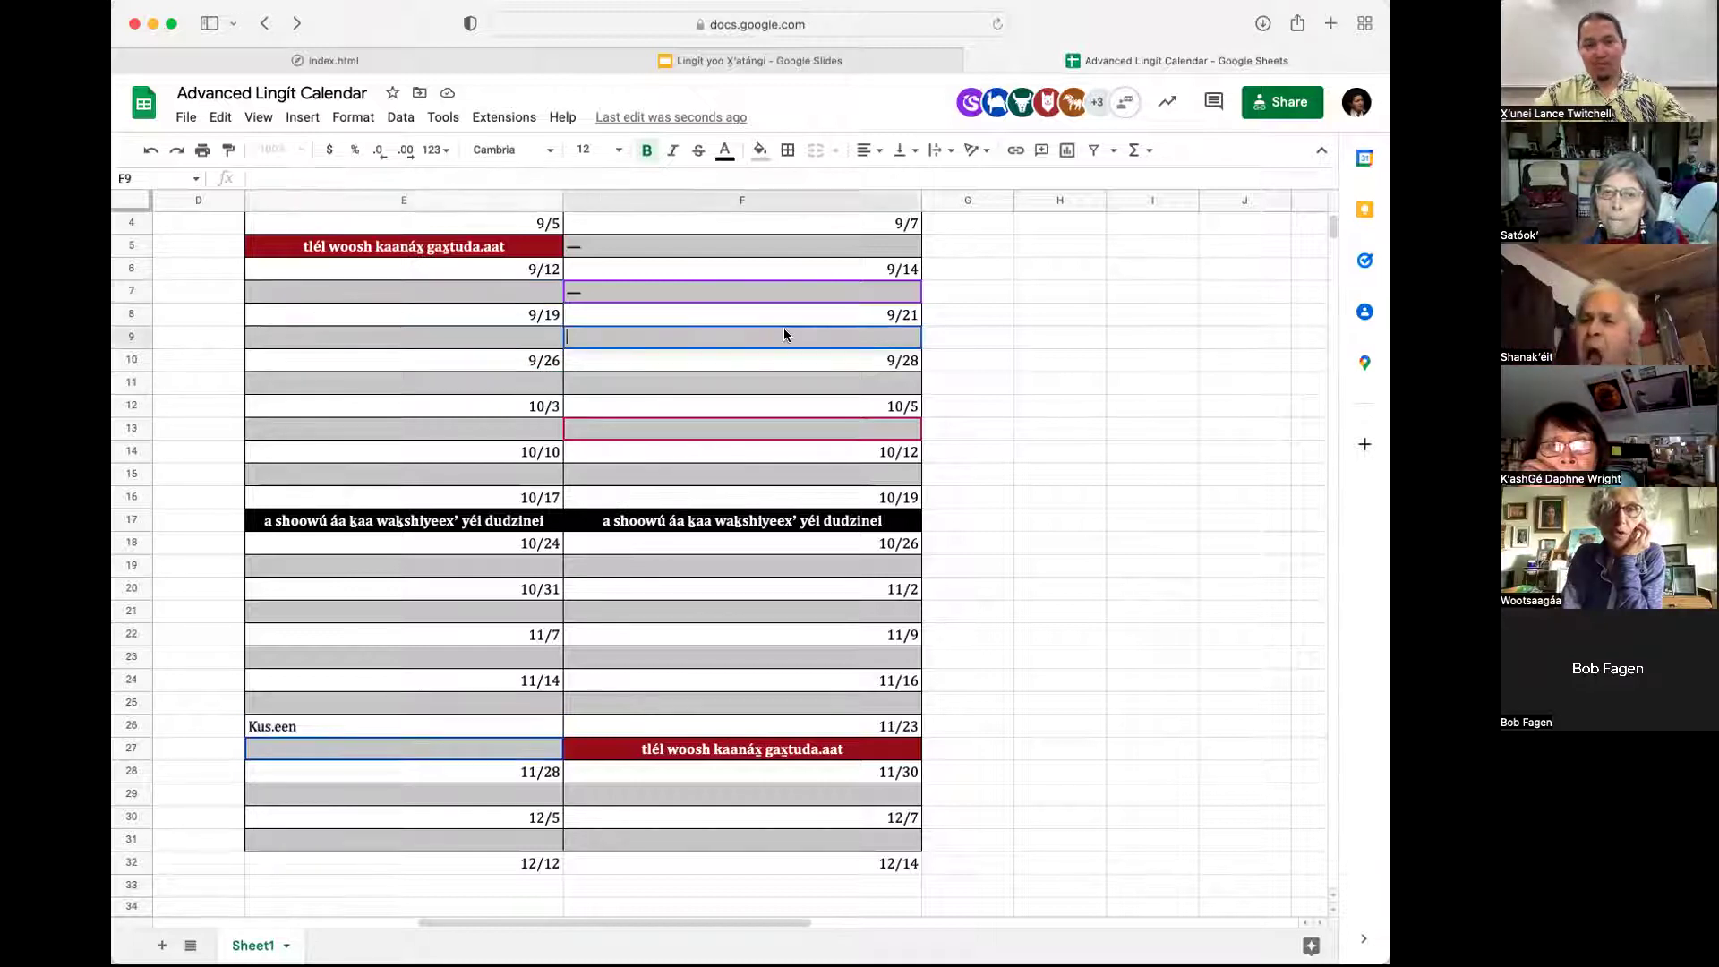
type("(o")
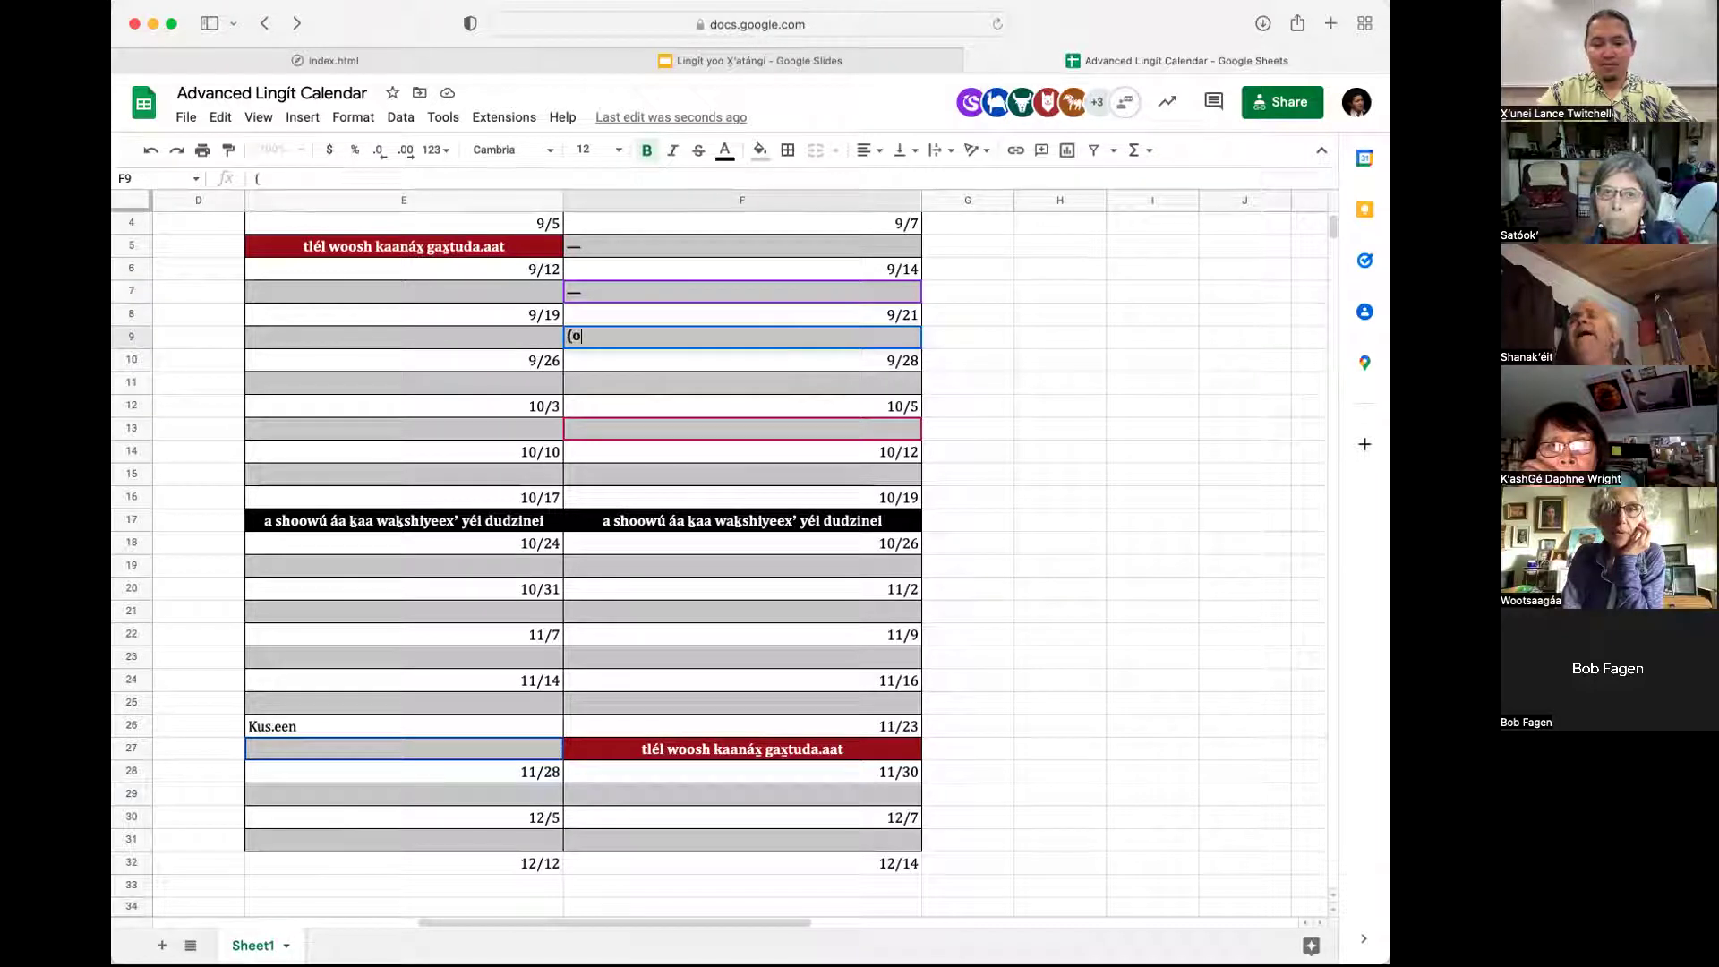
key("Escape")
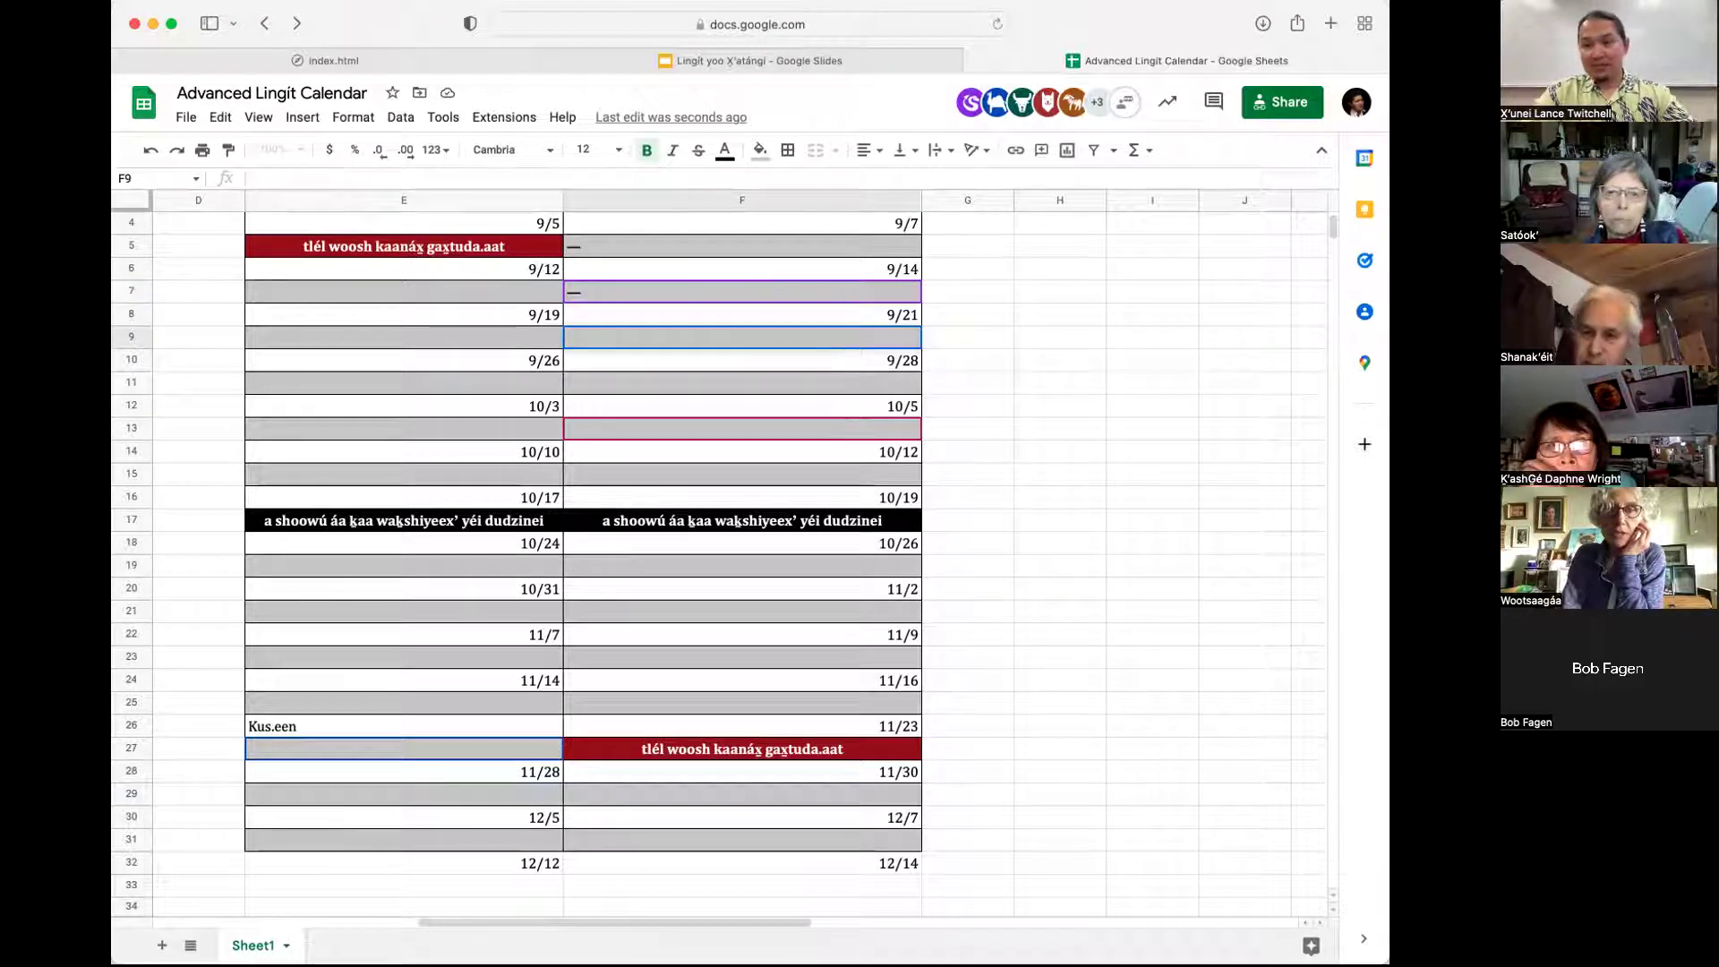